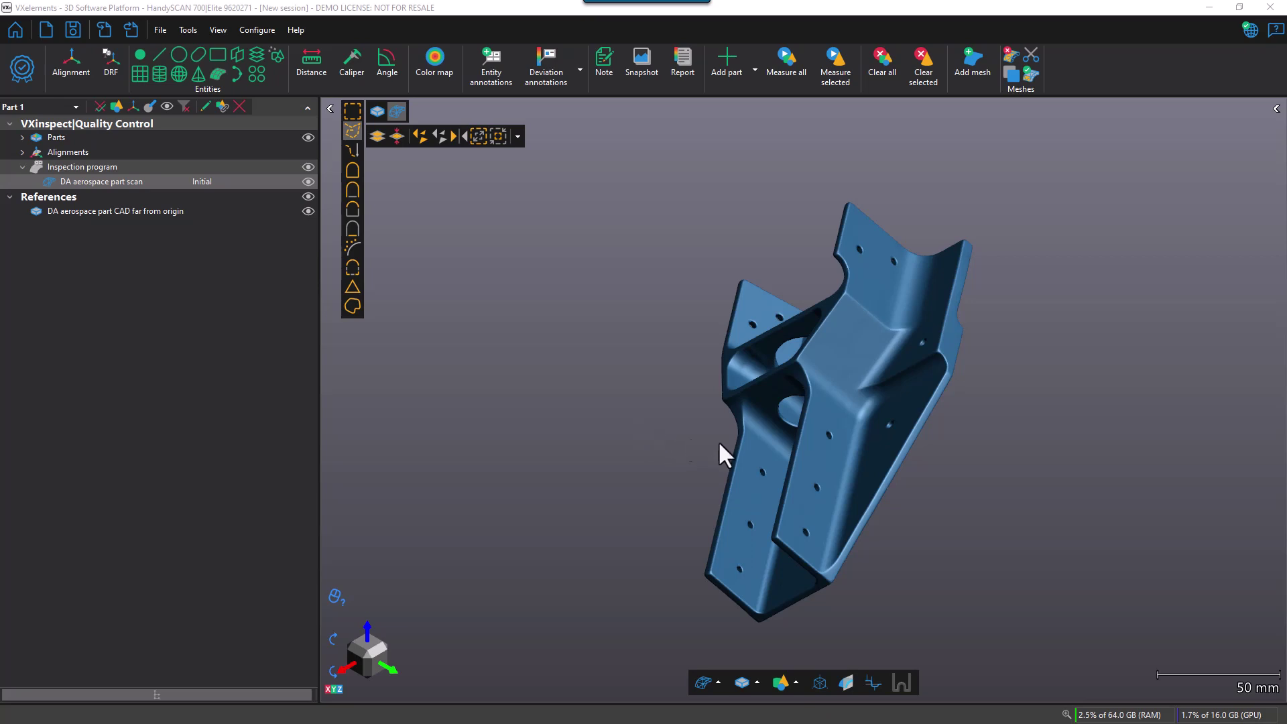
Fit the whole scene to the screen and shift it slightly left, showing the scan far from origin
{"action": "middle_click_drag", "start_coordinate": [850, 436], "coordinate": [779, 412]}
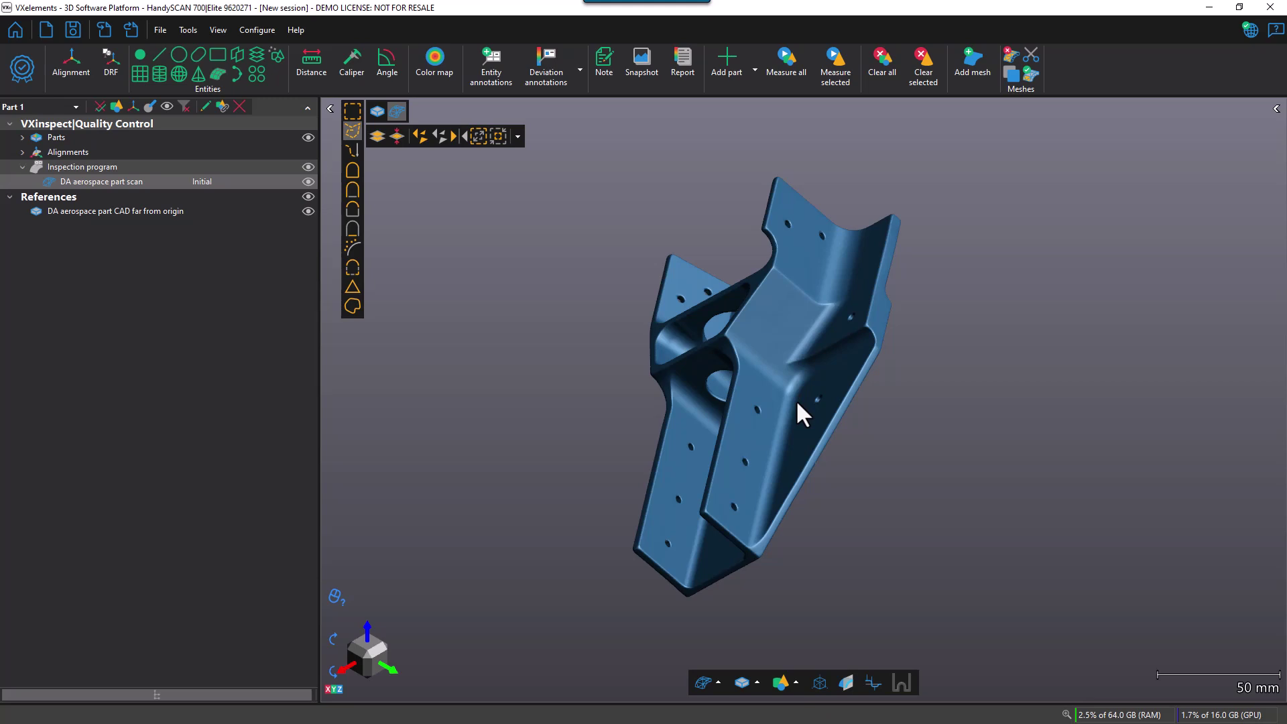
{"action": "left_click_drag", "start_coordinate": [811, 385], "coordinate": [1005, 329]}
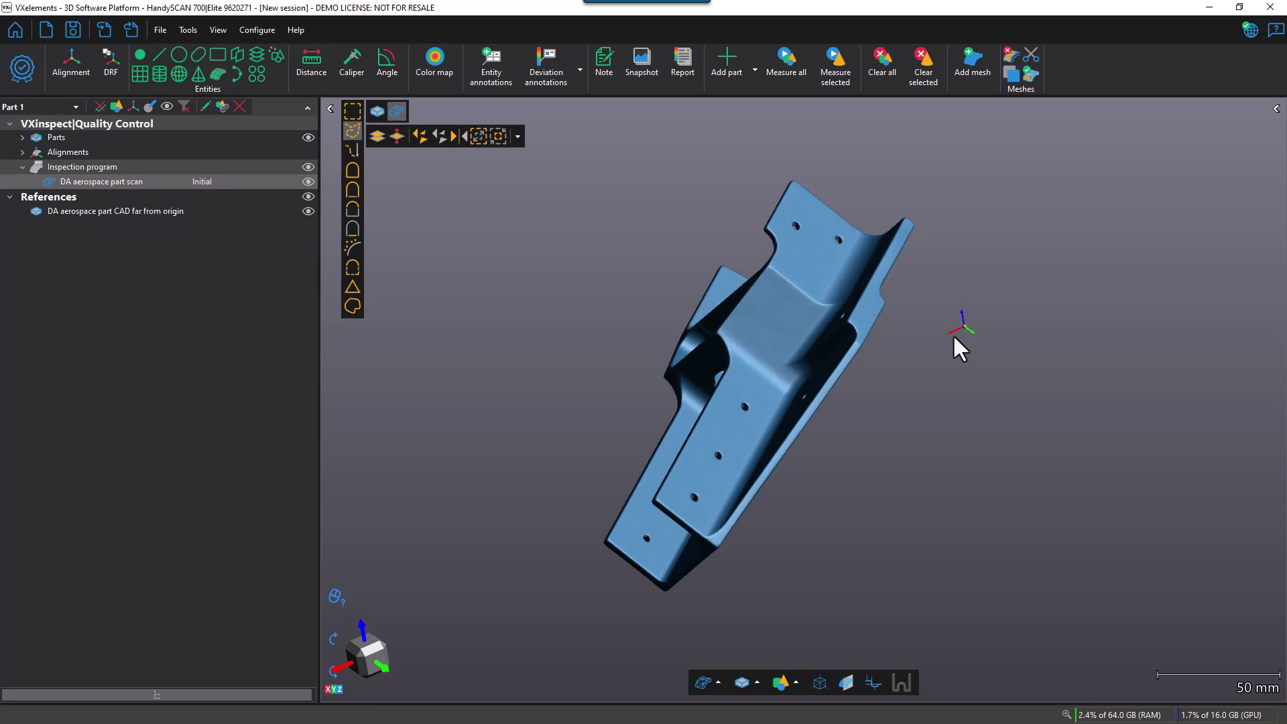
{"action": "middle_click_drag", "start_coordinate": [972, 368], "coordinate": [850, 348]}
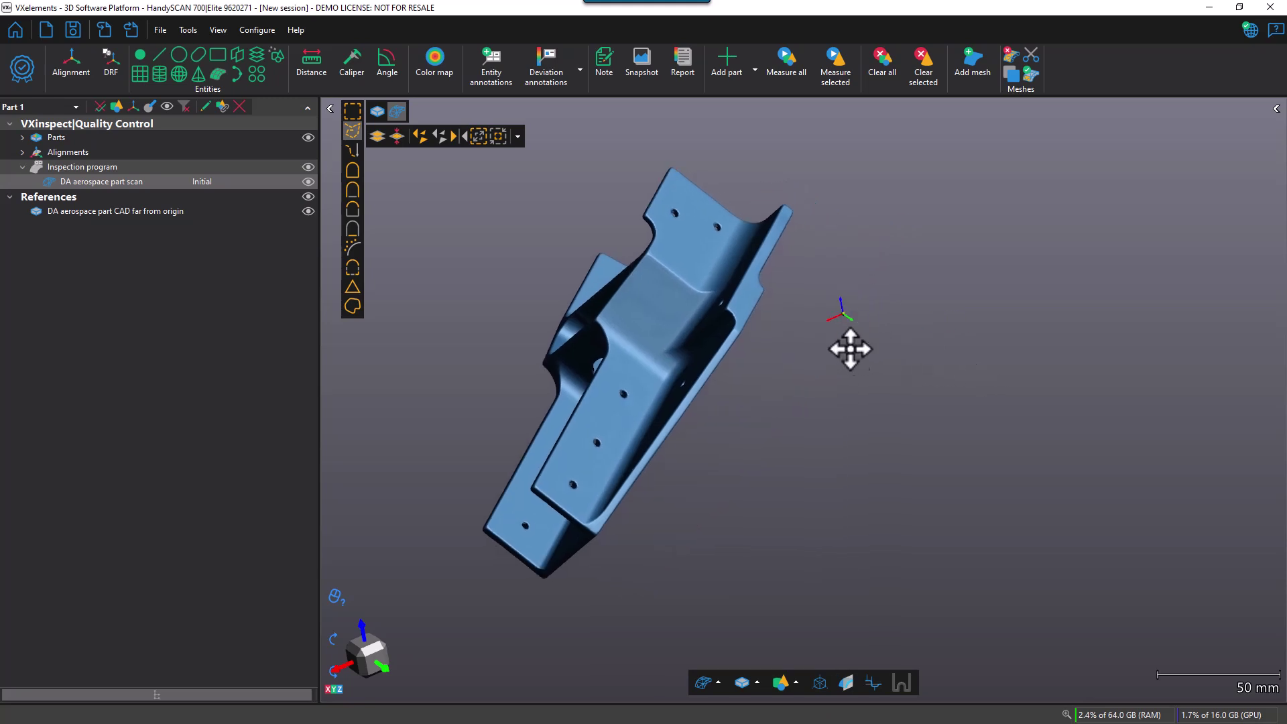
{"action": "right_click", "coordinate": [925, 365]}
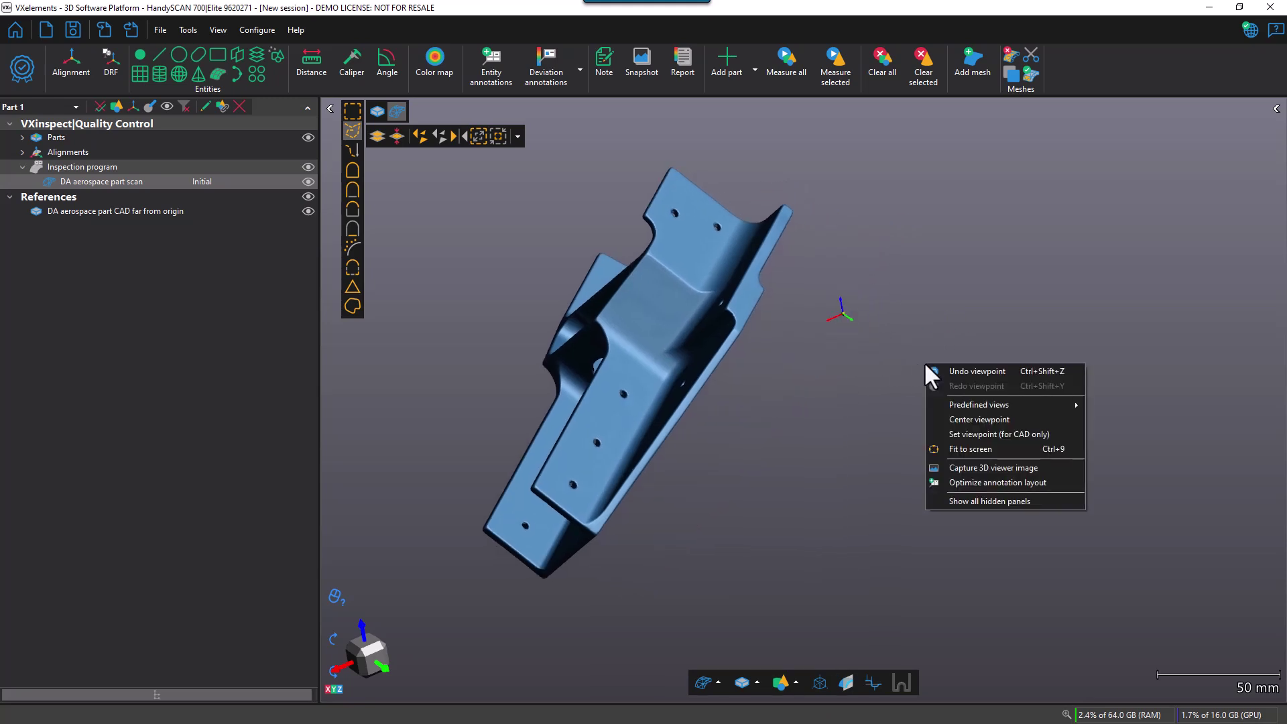
{"action": "left_click", "coordinate": [983, 455]}
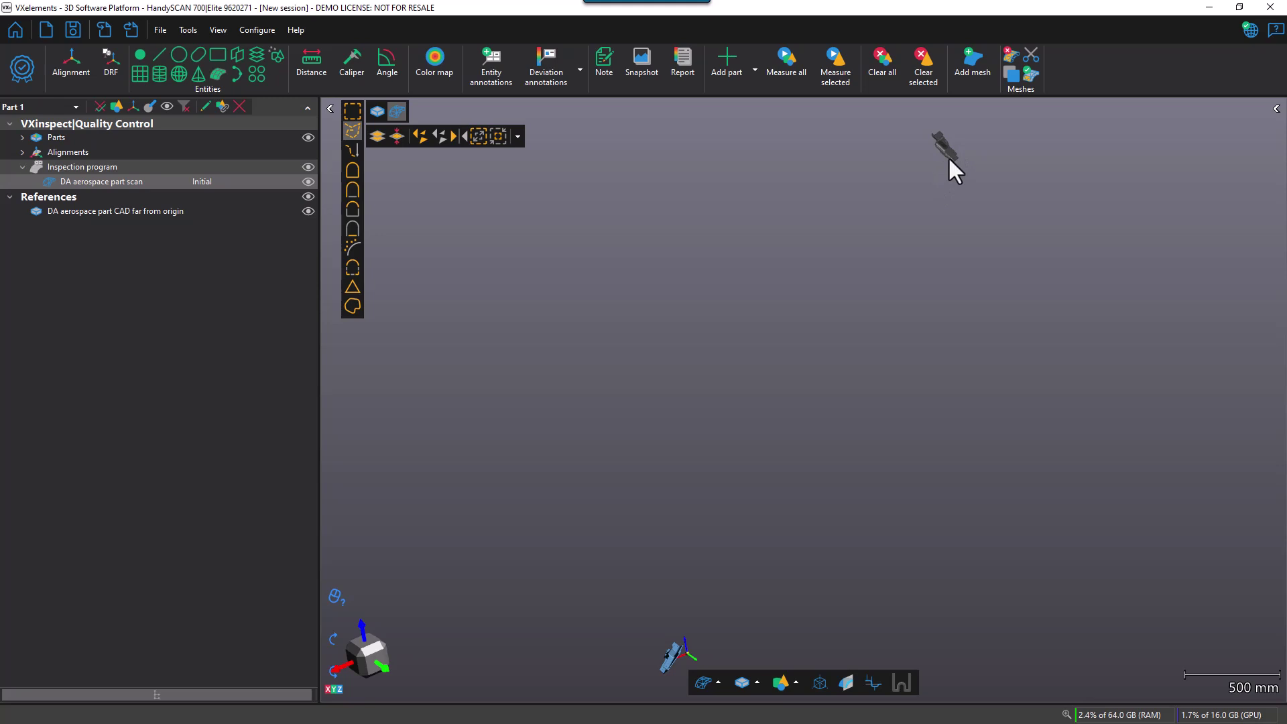
{"action": "middle_click_drag", "start_coordinate": [937, 155], "coordinate": [867, 158]}
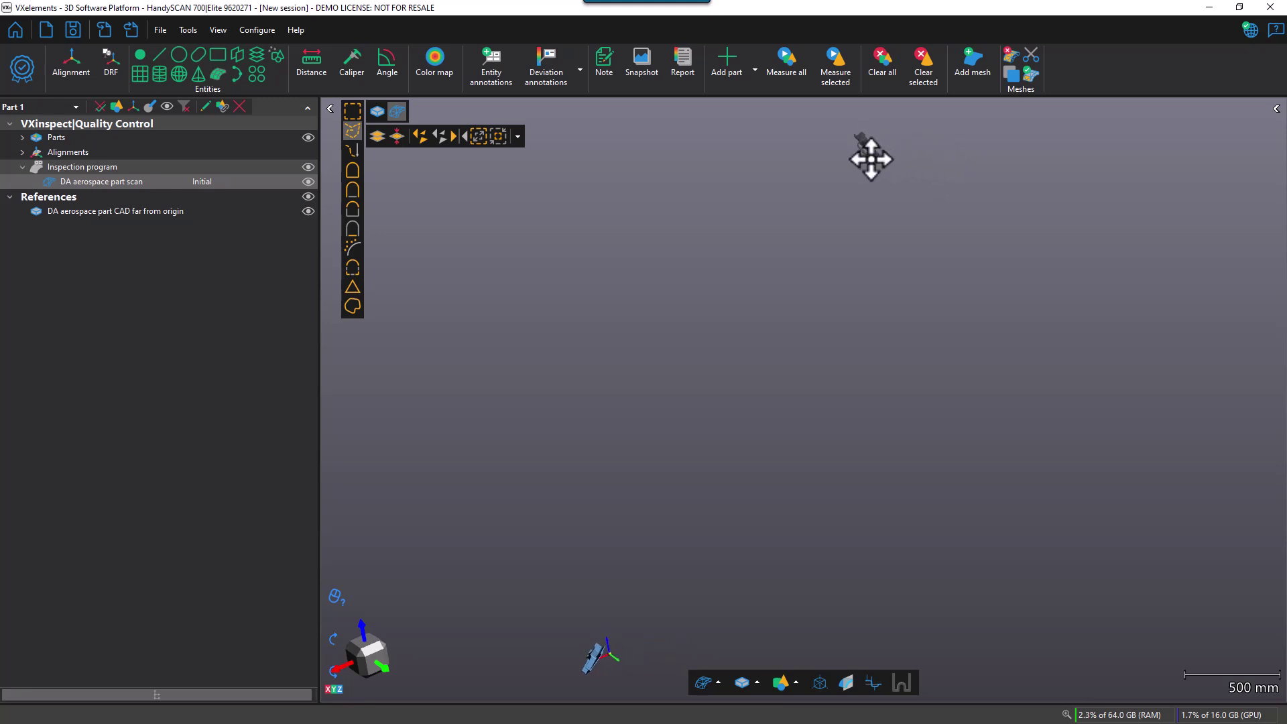
Run a surface best fit of the scan to the CAD and accept it as Surface best fit 1
{"action": "left_click", "coordinate": [75, 69]}
{"action": "left_click", "coordinate": [94, 102]}
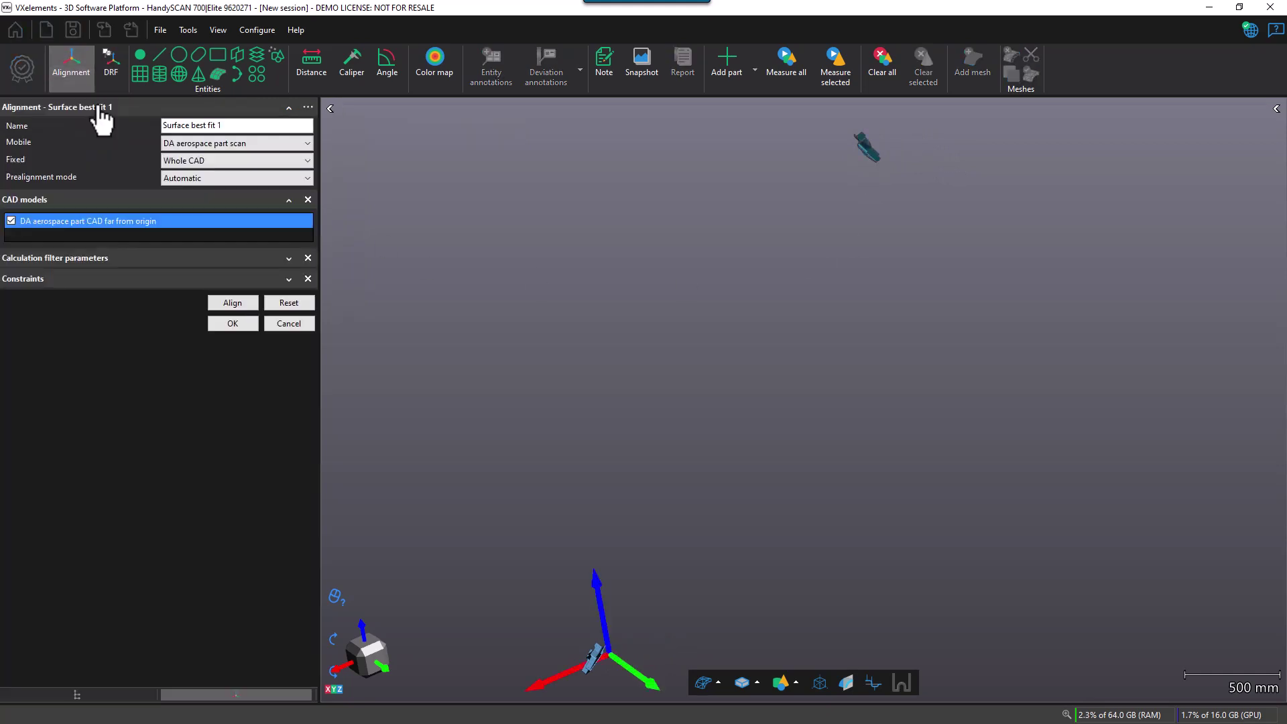
{"action": "left_click", "coordinate": [246, 303]}
{"action": "left_click", "coordinate": [233, 322]}
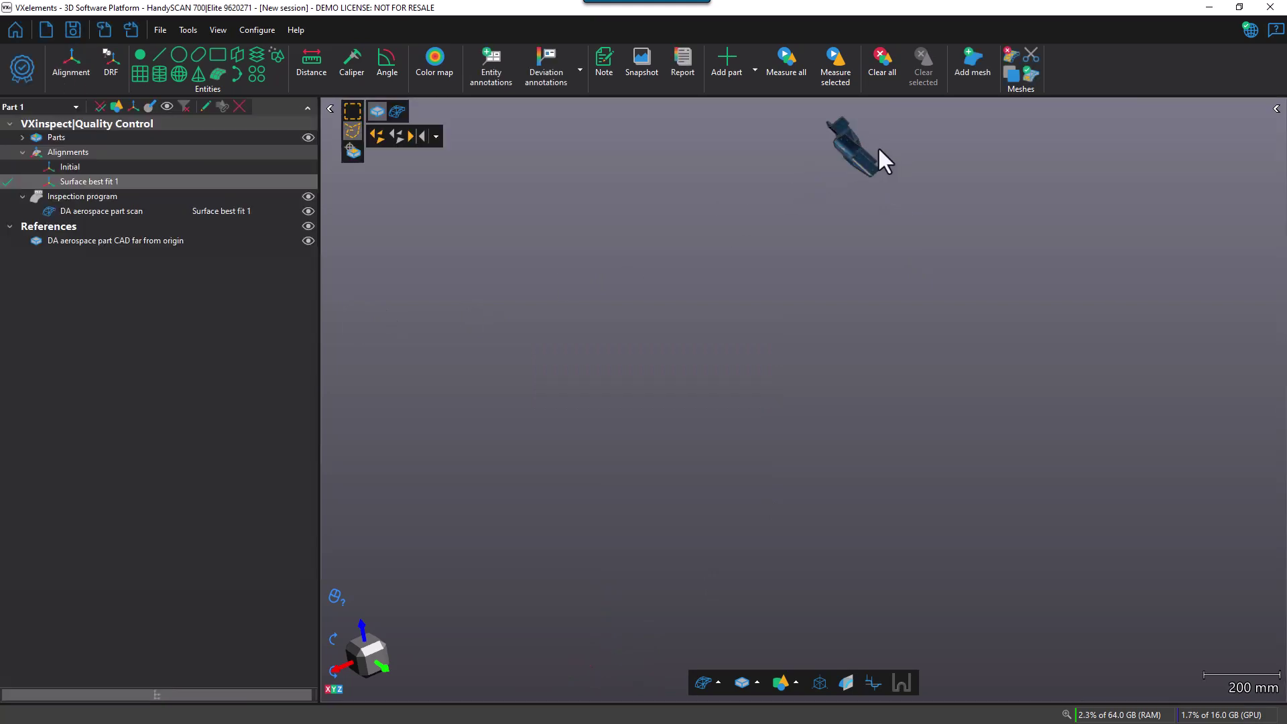
Zoom onto the flange and extract Cylinder 1 and Cylinder 2 from two neighbouring holes
{"action": "scroll", "coordinate": [864, 153], "scroll_direction": "up", "scroll_amount": 5}
{"action": "middle_click_drag", "start_coordinate": [856, 163], "coordinate": [782, 297]}
{"action": "scroll", "coordinate": [810, 255], "scroll_direction": "up", "scroll_amount": 10}
{"action": "left_click_drag", "start_coordinate": [777, 289], "coordinate": [741, 261]}
{"action": "middle_click_drag", "start_coordinate": [905, 330], "coordinate": [775, 324]}
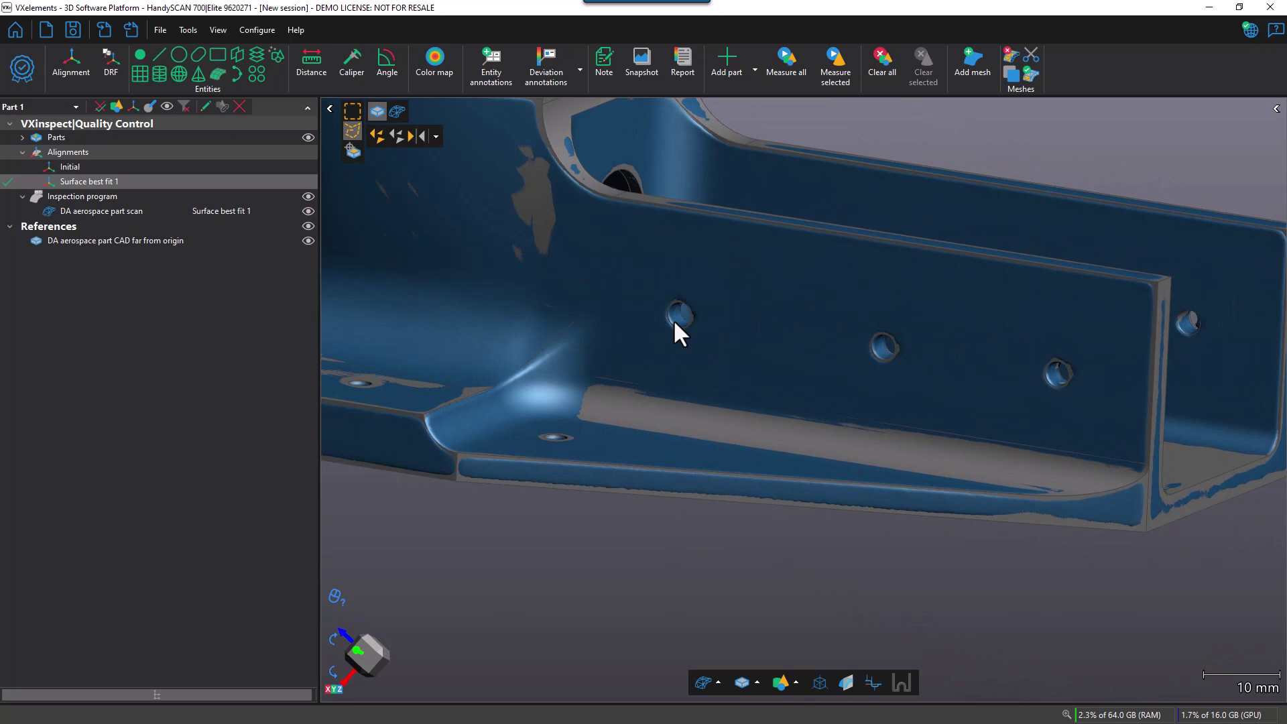
{"action": "scroll", "coordinate": [738, 313], "scroll_direction": "up", "scroll_amount": 2}
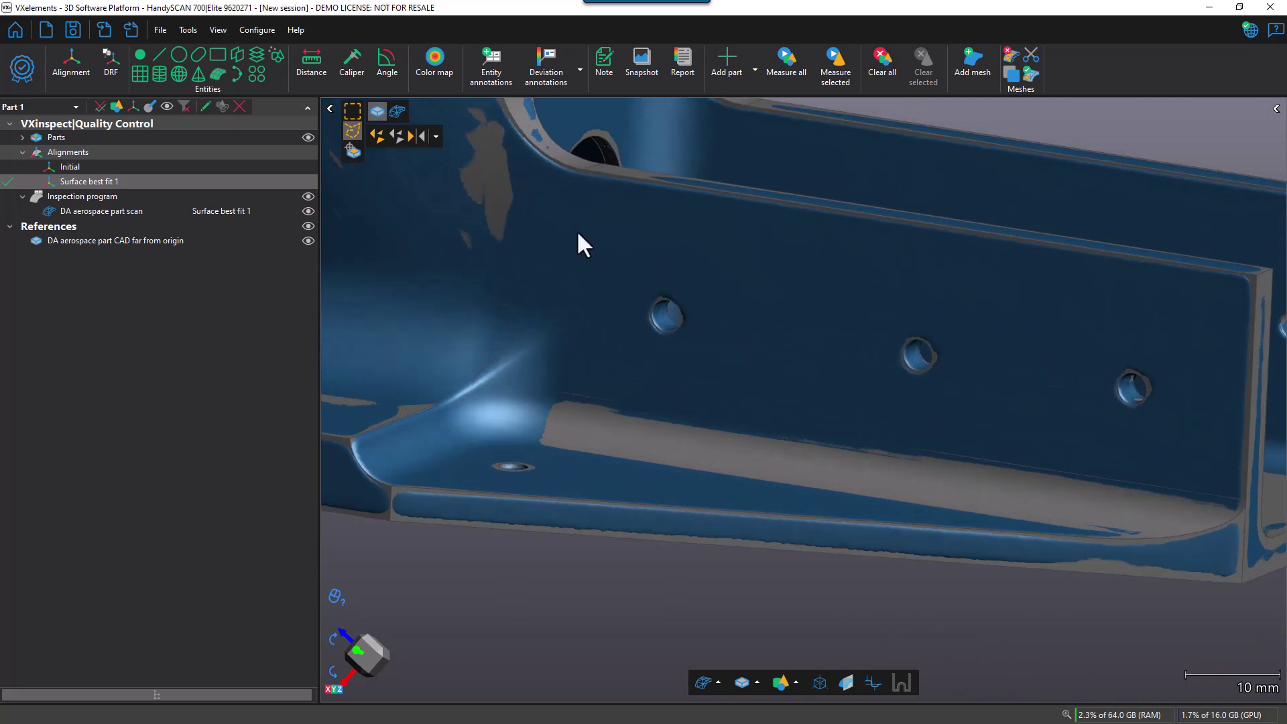
{"action": "left_click", "coordinate": [279, 52]}
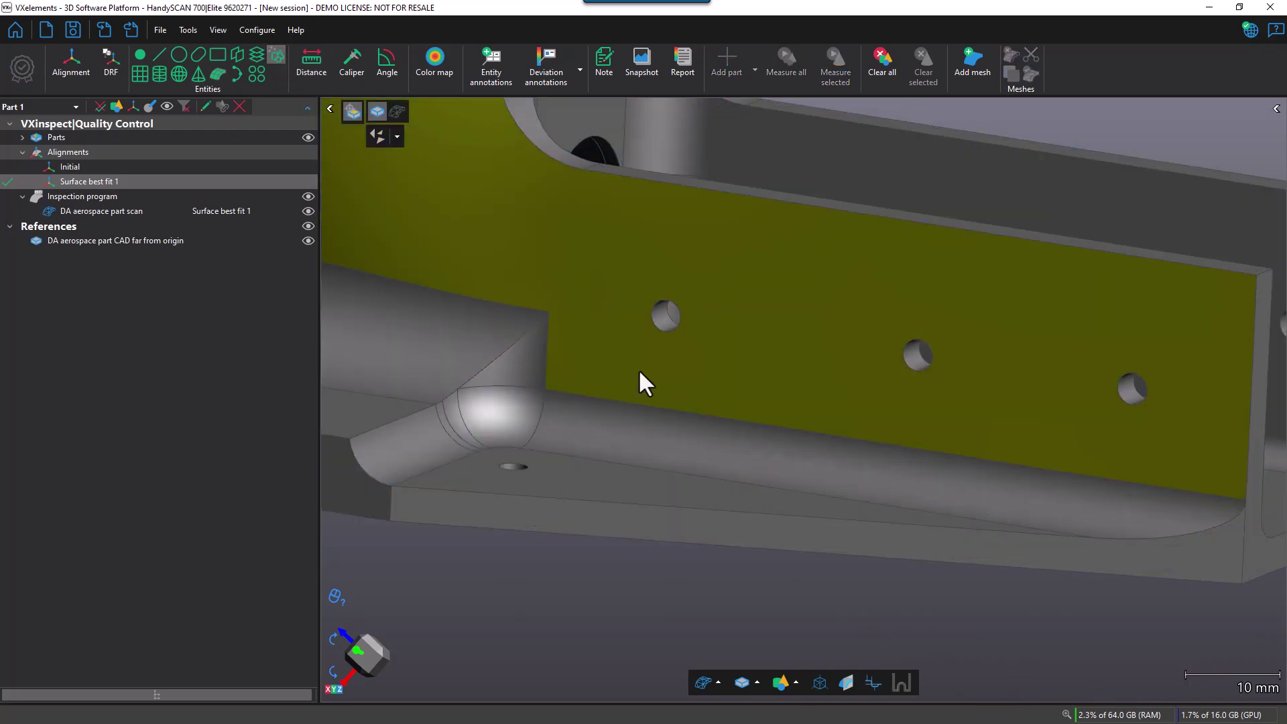
{"action": "left_click", "coordinate": [665, 319]}
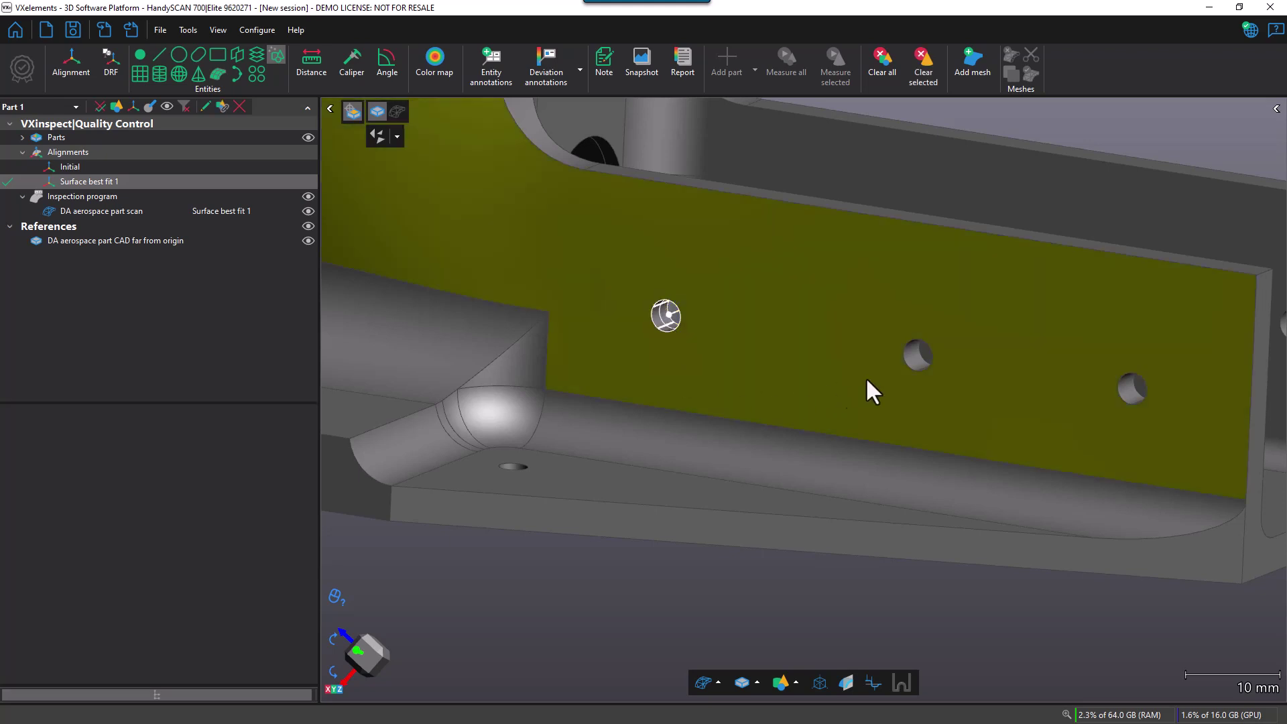
{"action": "left_click", "coordinate": [915, 355]}
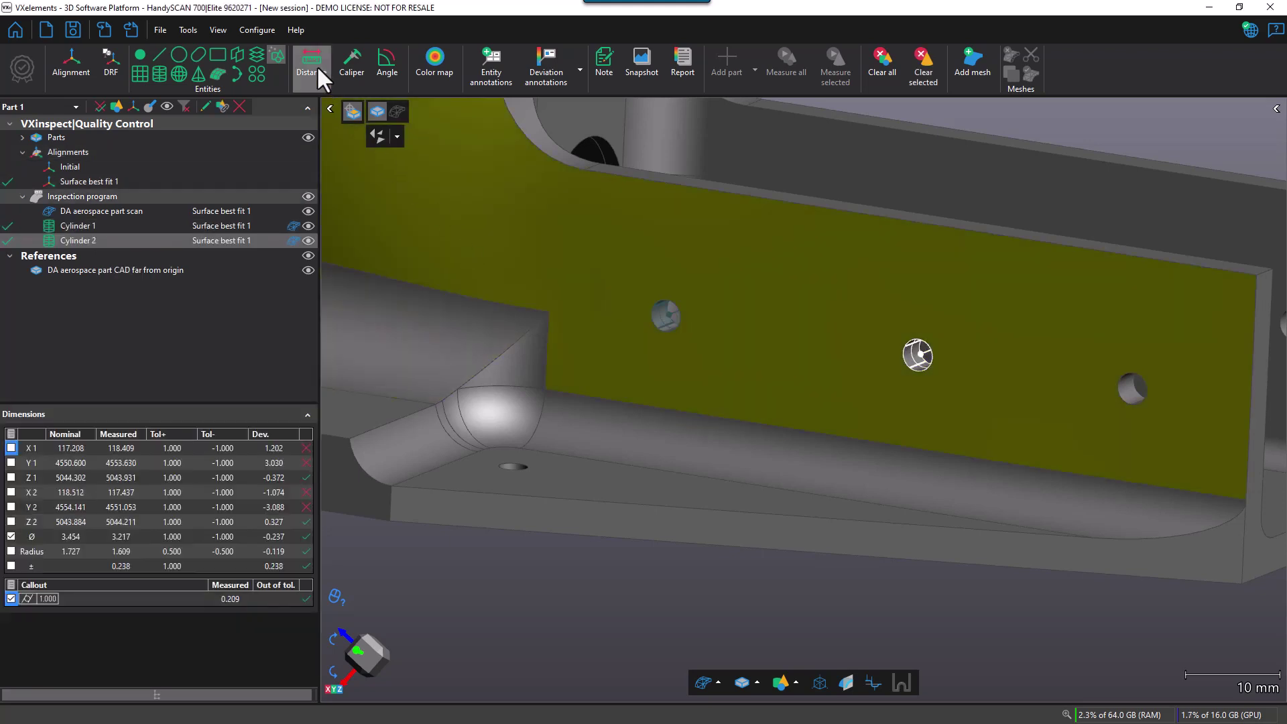
Create Distance 1 between Cylinder 1 - Center and Cylinder 2 - Center, reading 29.941 mm
{"action": "left_click", "coordinate": [316, 66]}
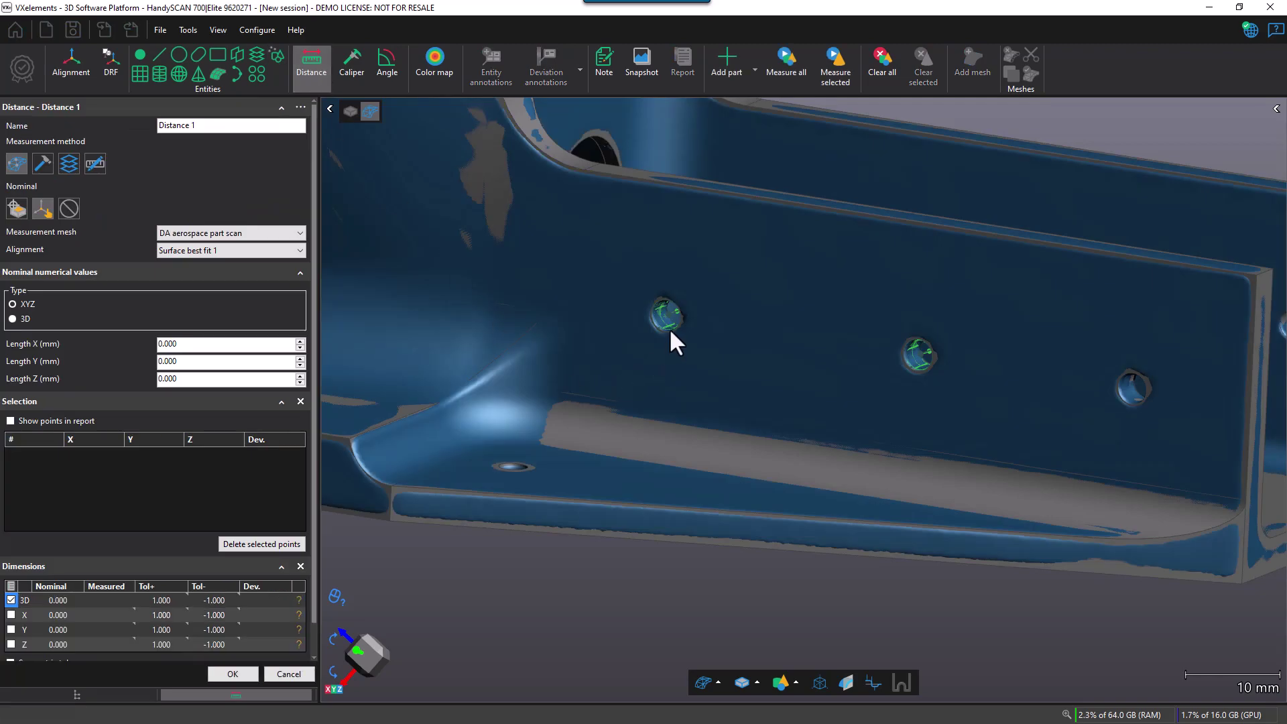
{"action": "left_click", "coordinate": [42, 163]}
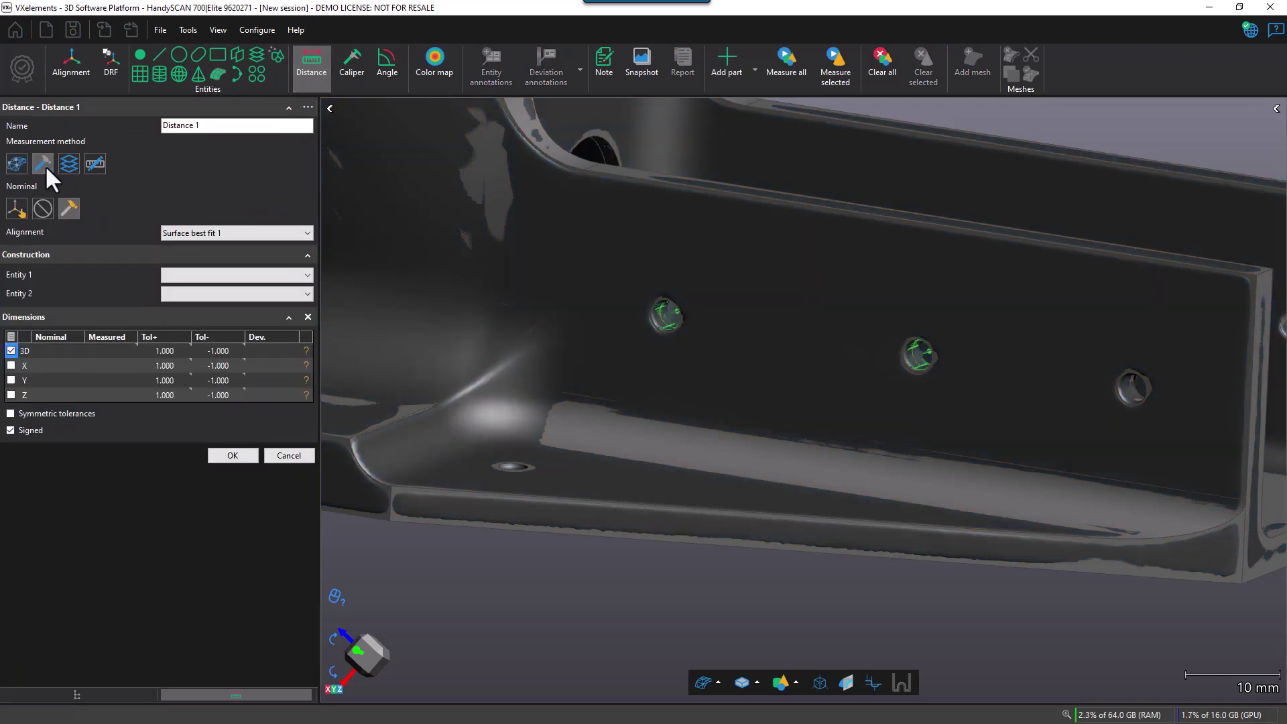
{"action": "left_click", "coordinate": [662, 319]}
{"action": "left_click", "coordinate": [725, 333]}
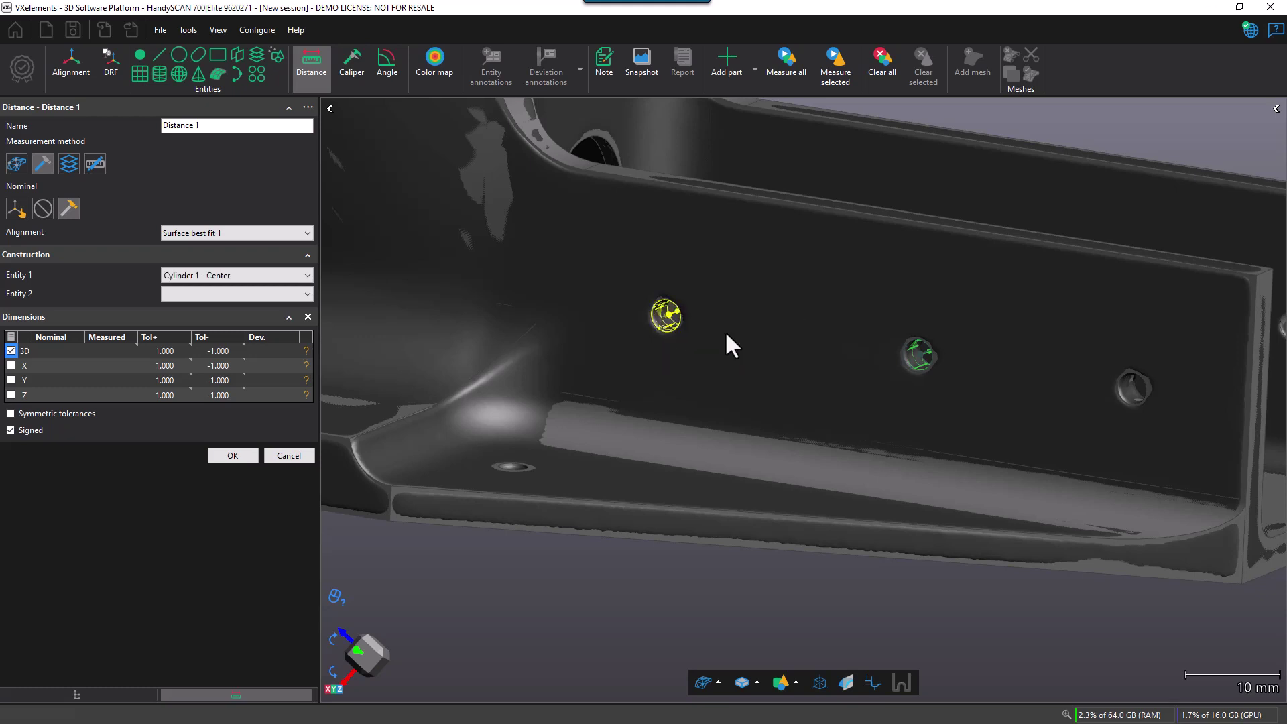
{"action": "left_click", "coordinate": [913, 355]}
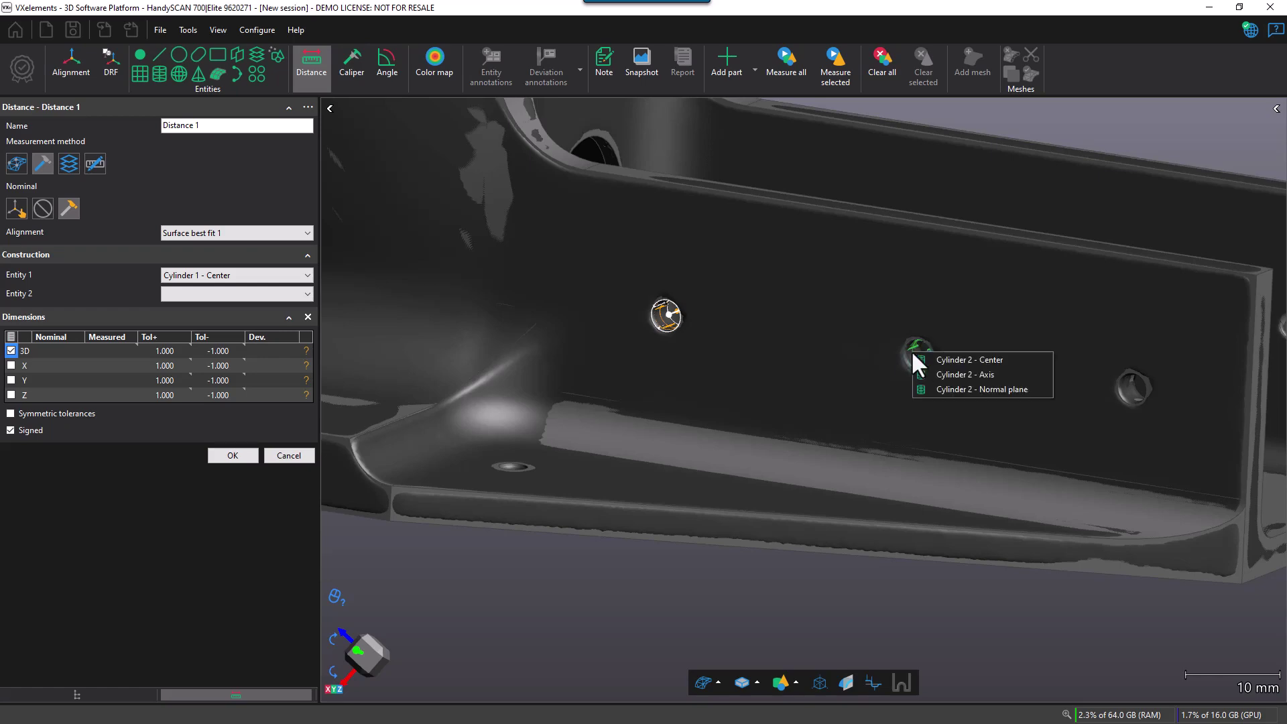
{"action": "left_click", "coordinate": [948, 359]}
Move the 29.941 mm label up off the holes and snap the view to a standard axis
{"action": "scroll", "coordinate": [888, 363], "scroll_direction": "down", "scroll_amount": 4}
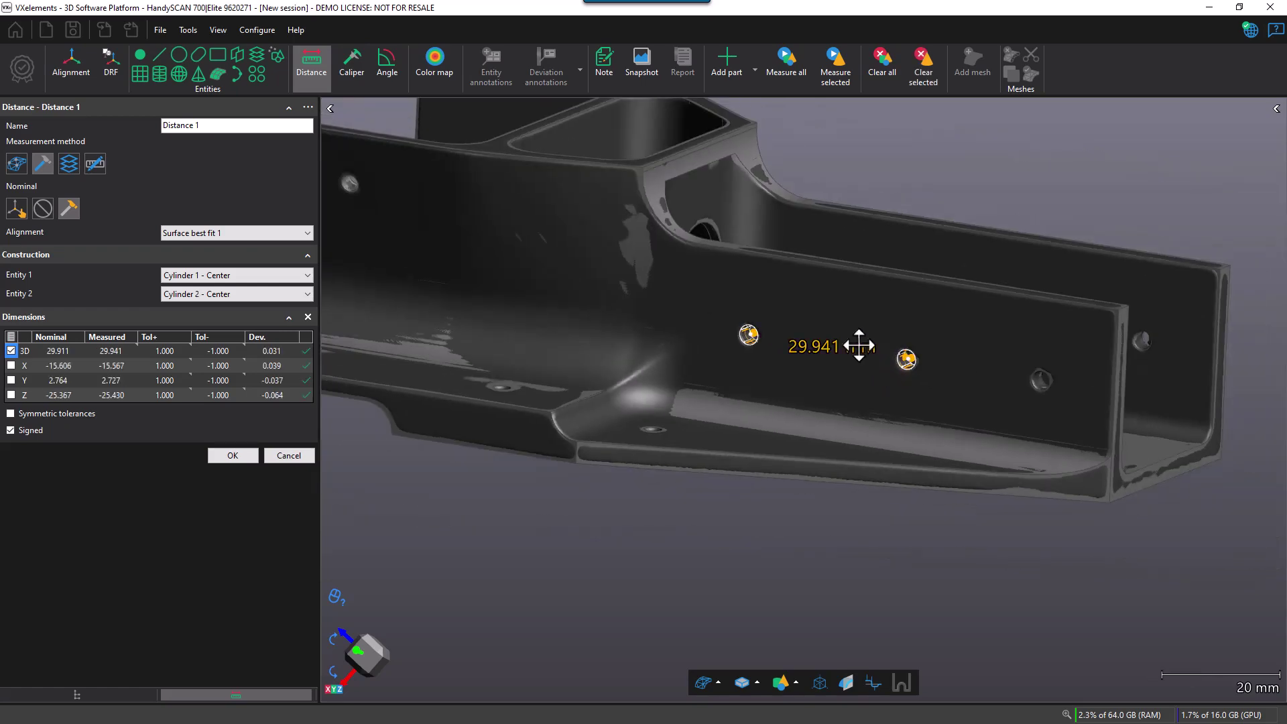
{"action": "left_click_drag", "start_coordinate": [859, 348], "coordinate": [857, 235]}
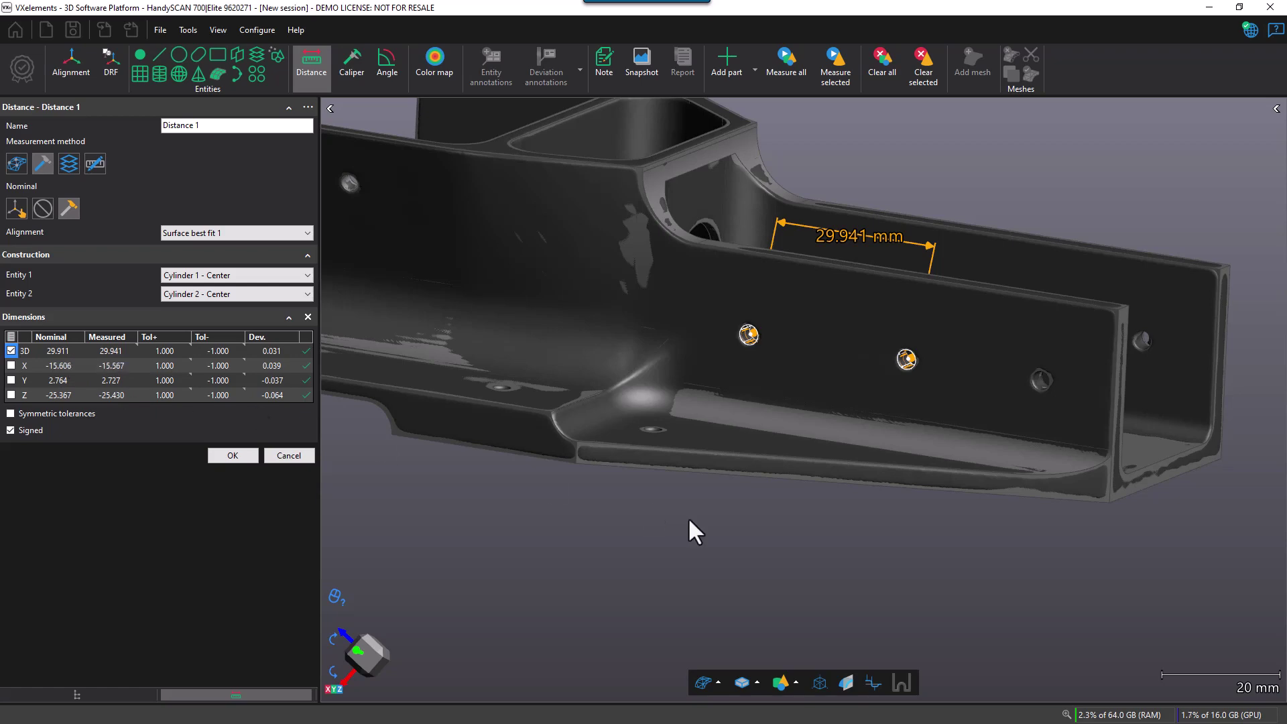
{"action": "middle_click_drag", "start_coordinate": [688, 517], "coordinate": [769, 477]}
{"action": "scroll", "coordinate": [773, 475], "scroll_direction": "down", "scroll_amount": 2}
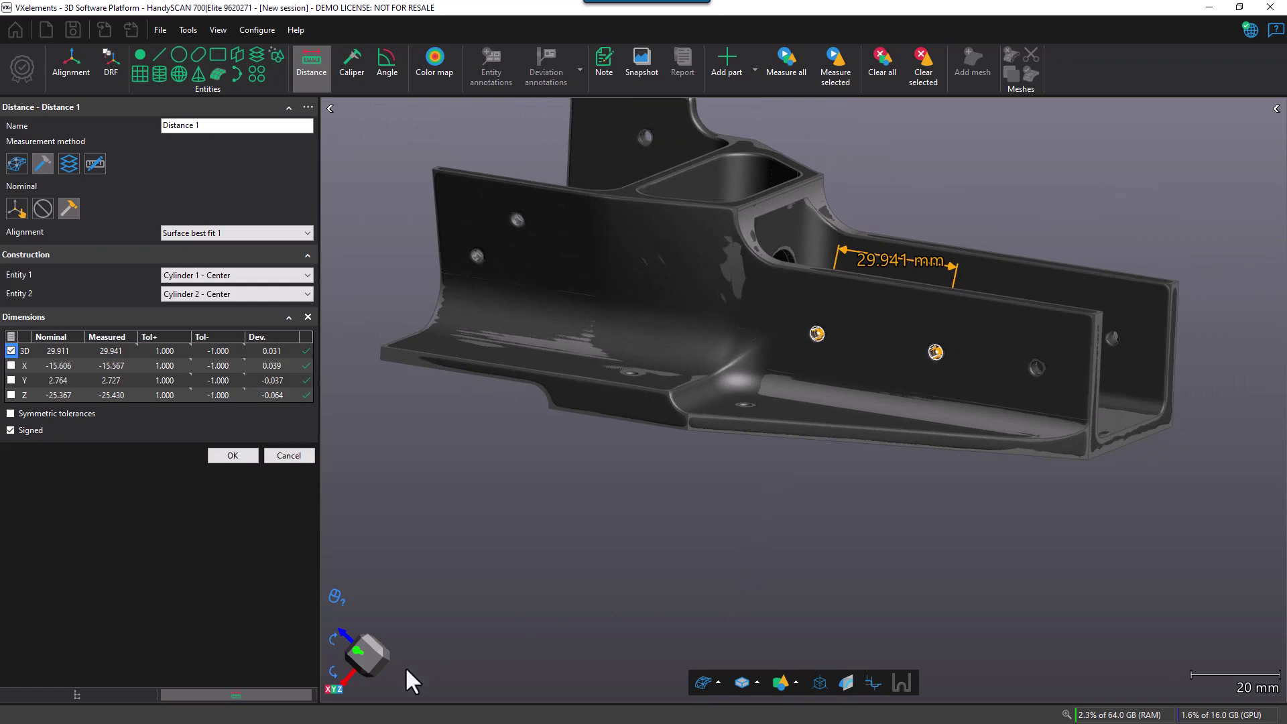
{"action": "left_click_drag", "start_coordinate": [465, 617], "coordinate": [509, 630]}
{"action": "left_click", "coordinate": [353, 642]}
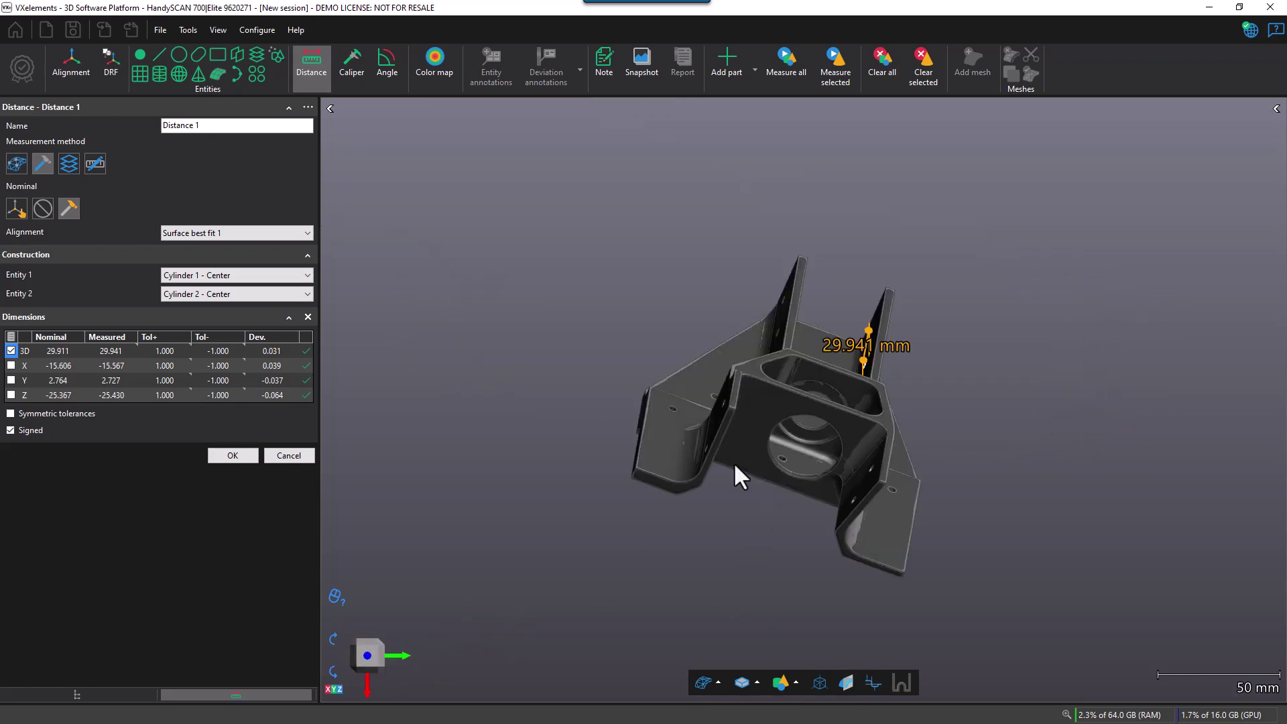
{"action": "scroll", "coordinate": [804, 412], "scroll_direction": "up", "scroll_amount": 5}
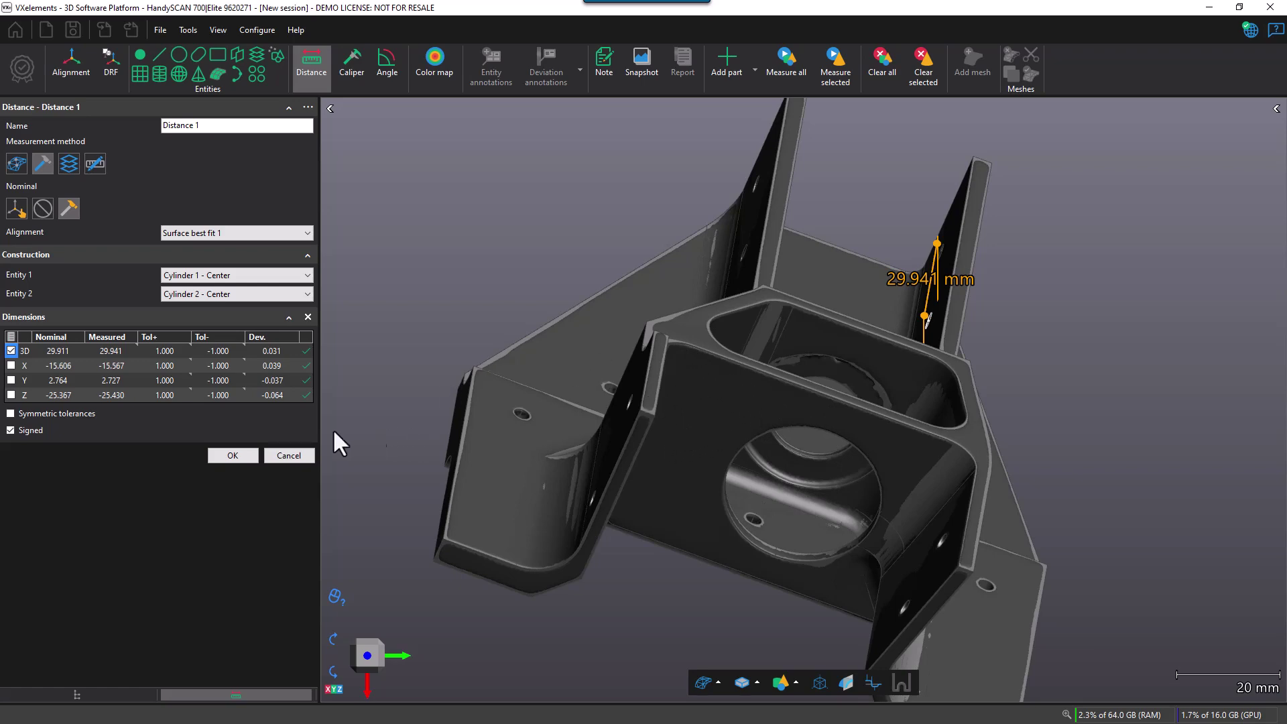
Accept Distance 1, then delete Cylinder 1 and Cylinder 2 from the inspection program
{"action": "left_click", "coordinate": [295, 455]}
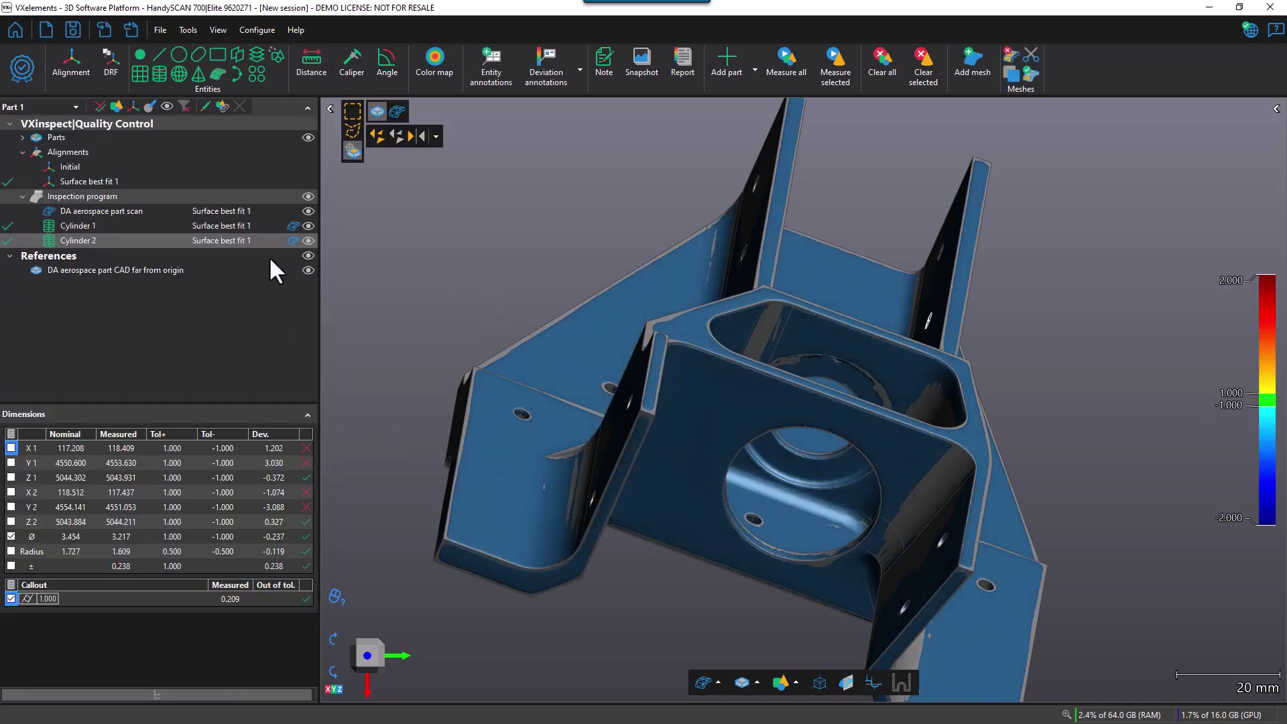
{"action": "left_click", "coordinate": [188, 235]}
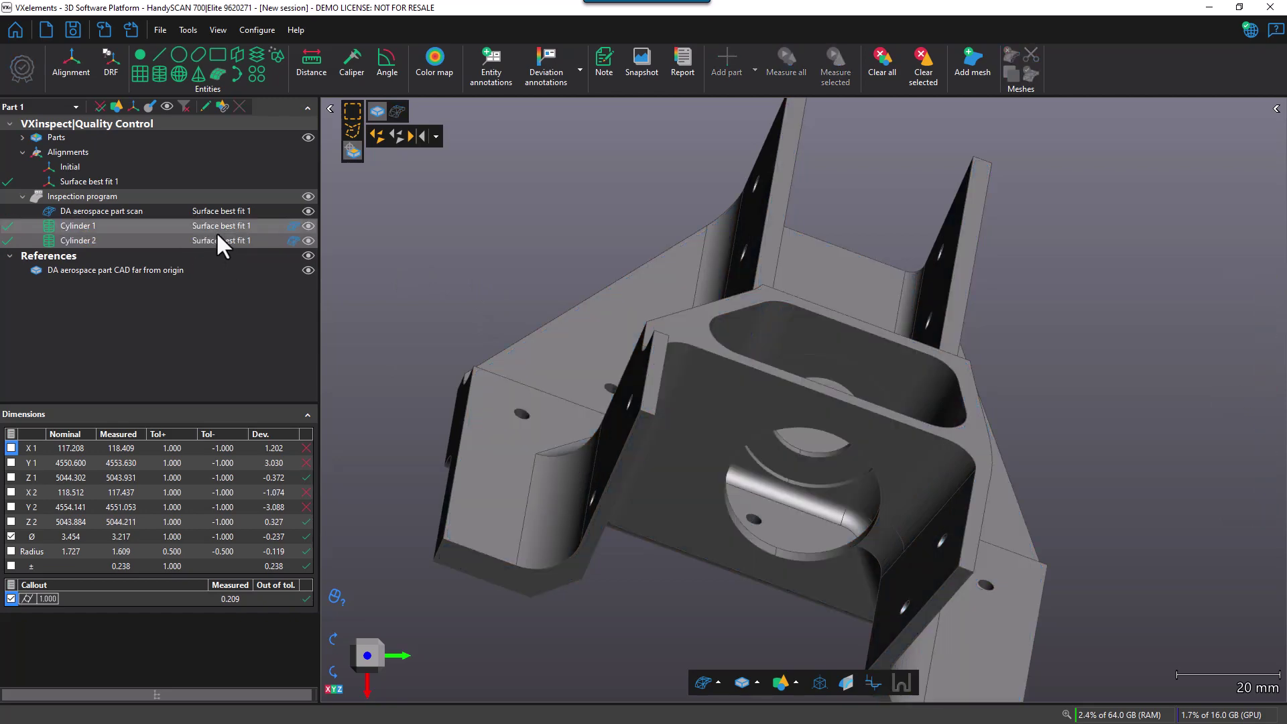
{"action": "left_click", "coordinate": [219, 227], "text": "ctrl"}
{"action": "right_click", "coordinate": [219, 227]}
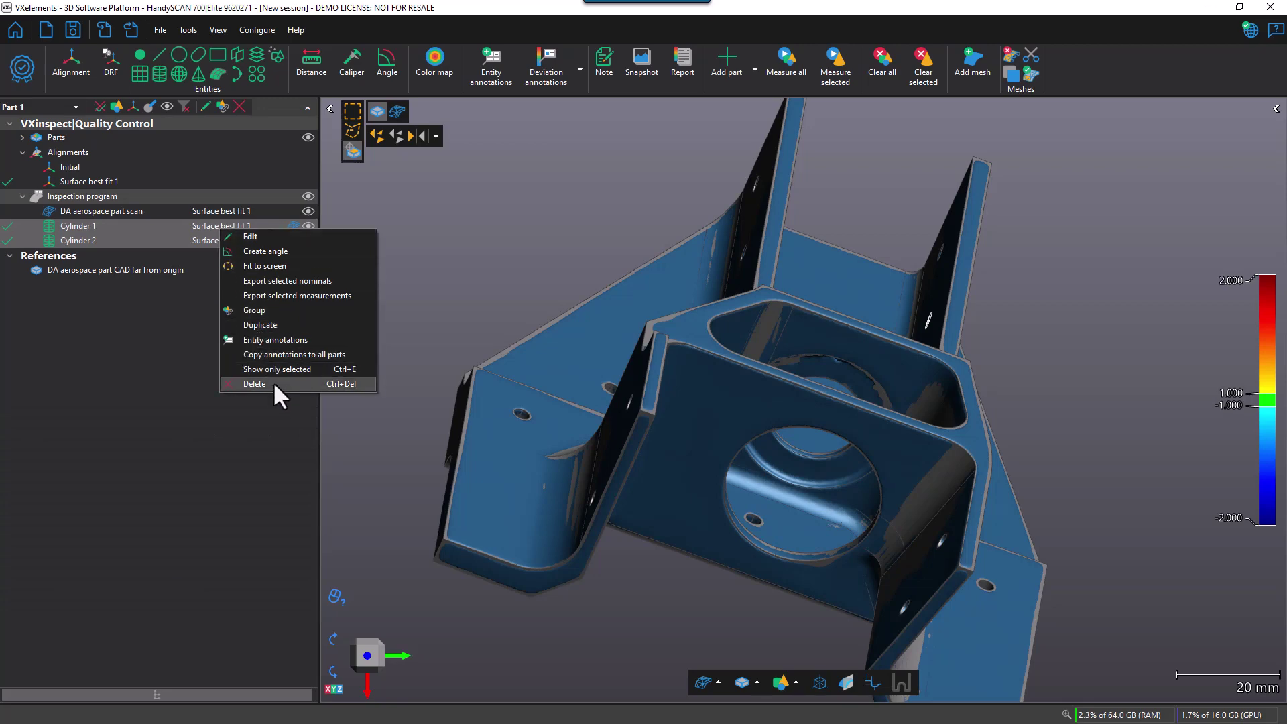
{"action": "left_click", "coordinate": [255, 383]}
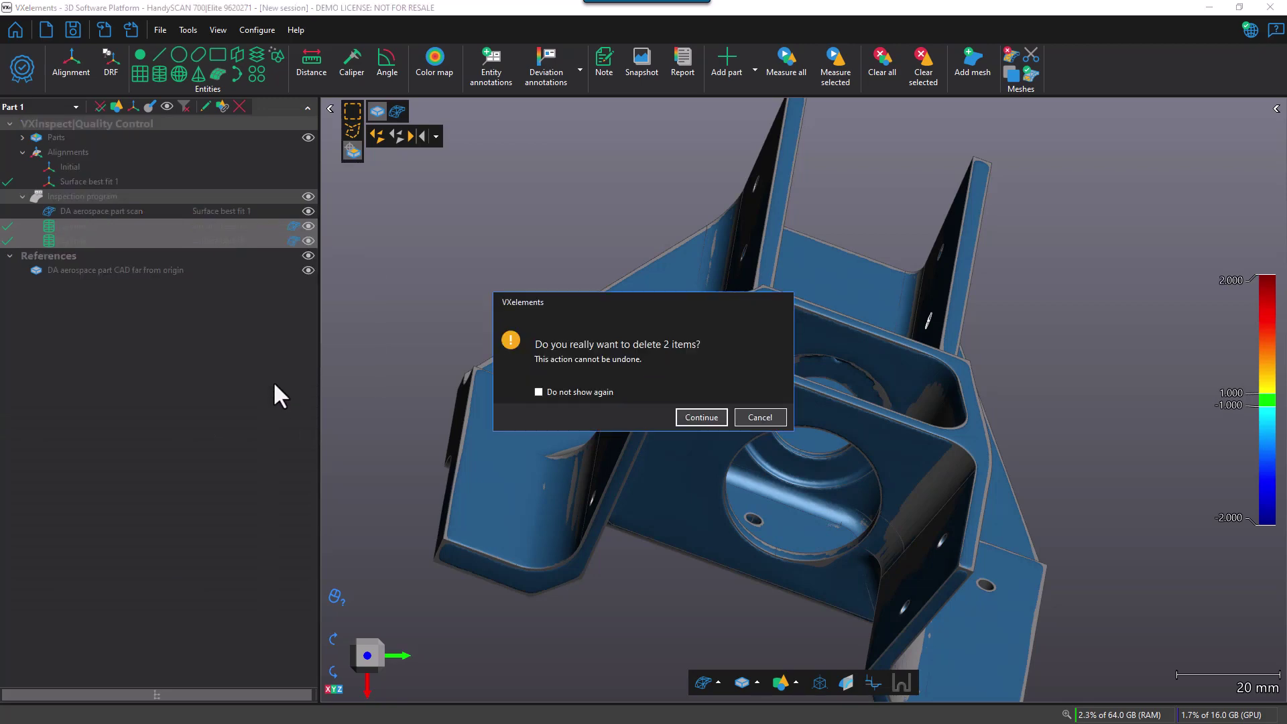
{"action": "left_click", "coordinate": [713, 417]}
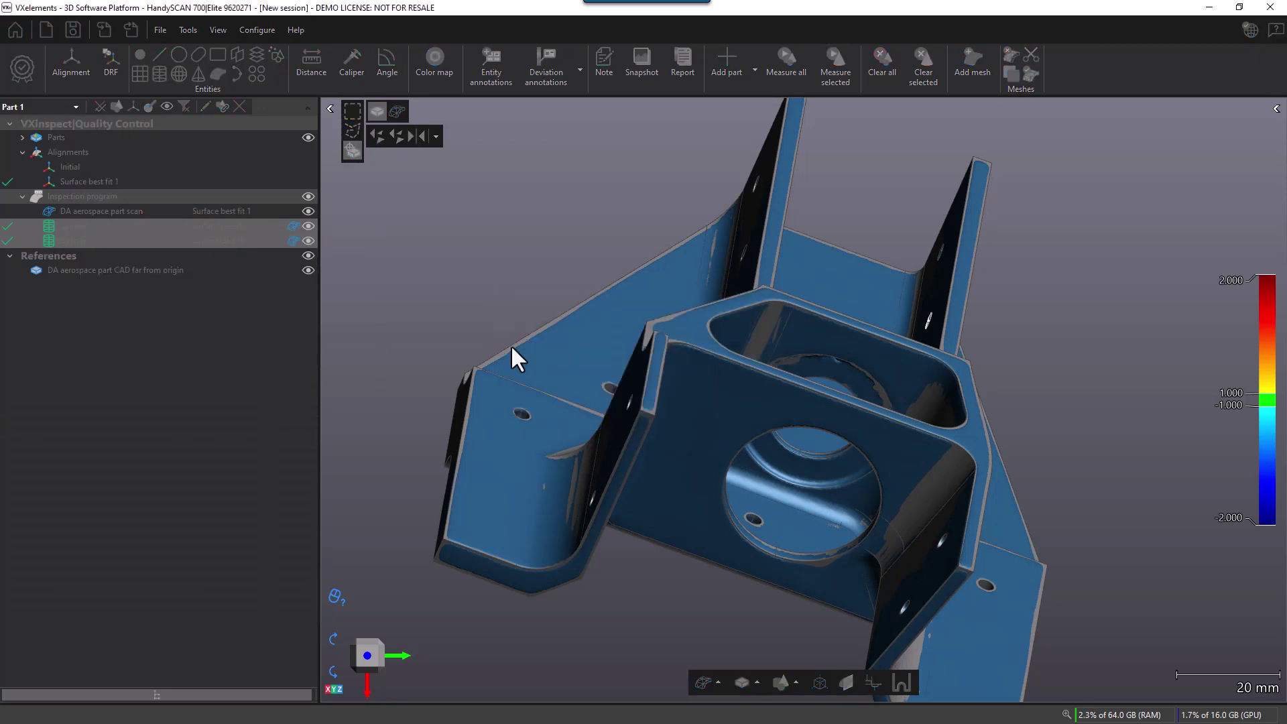
Delete the Surface best fit 1 alignment, leaving the Initial alignment
{"action": "right_click", "coordinate": [111, 181]}
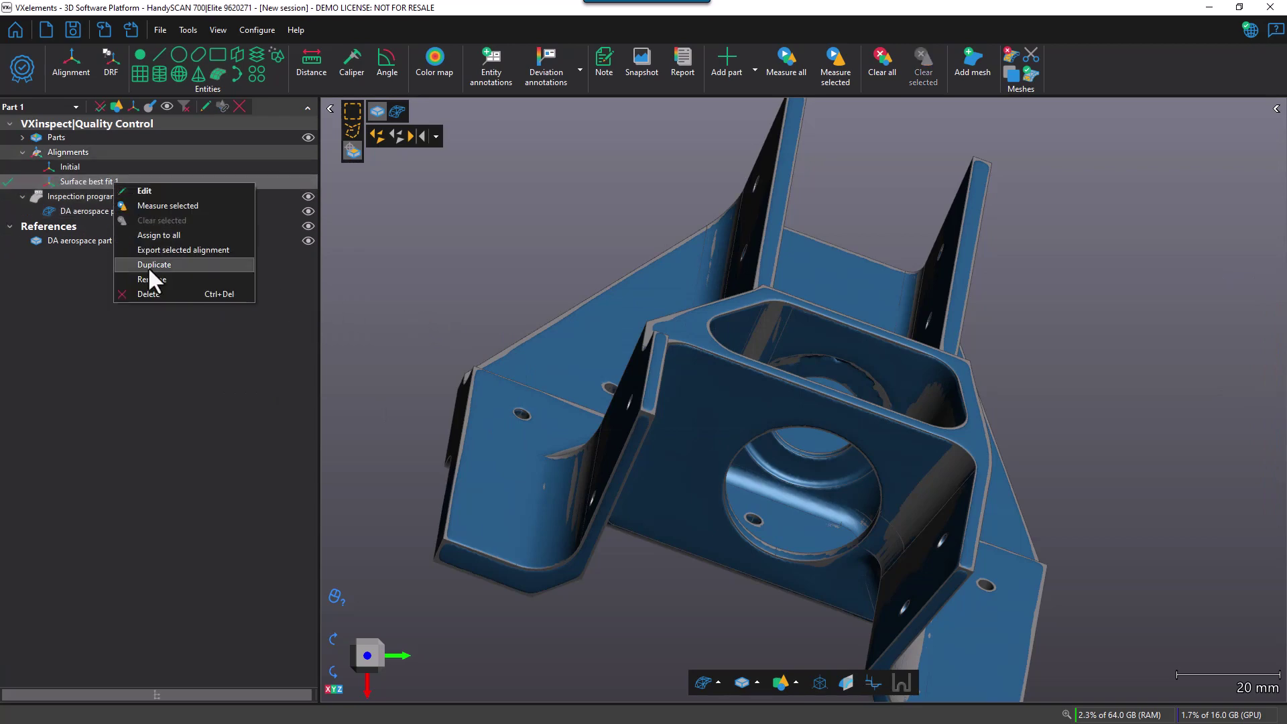
{"action": "left_click", "coordinate": [155, 294]}
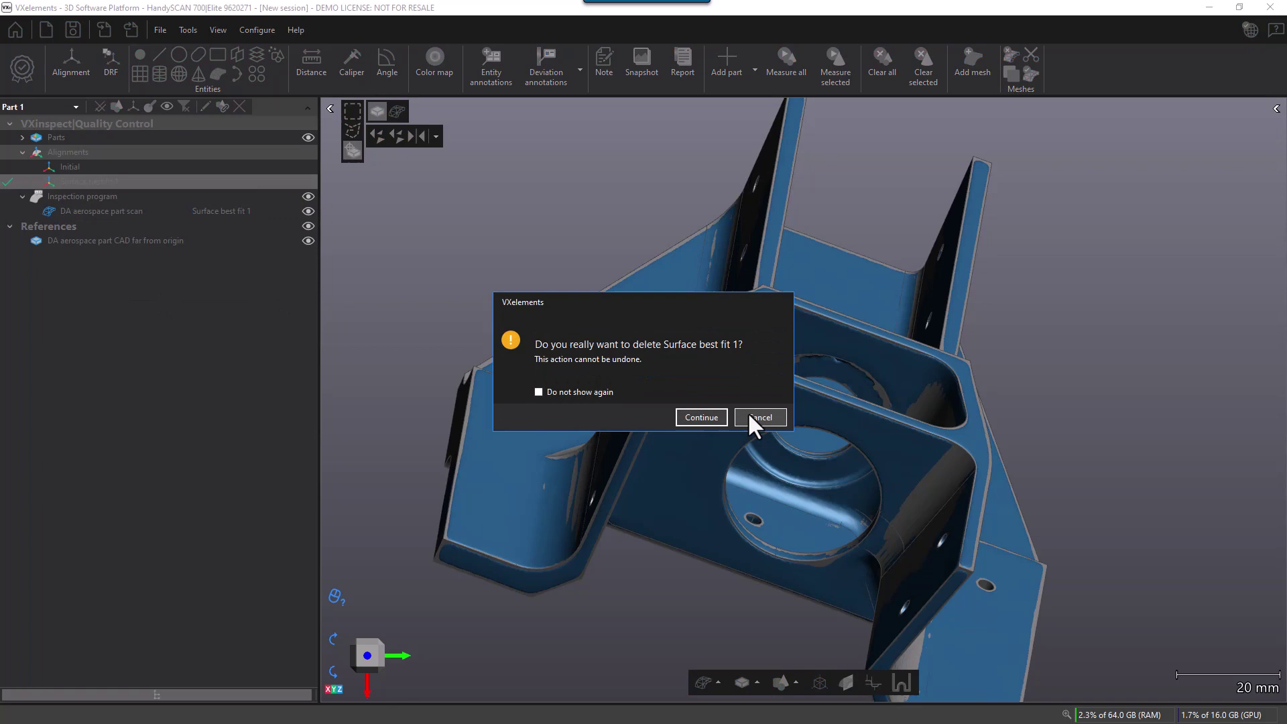
{"action": "left_click", "coordinate": [711, 415]}
Fit both parts to the screen, then centre and zoom in on the distant CAD part
{"action": "right_click", "coordinate": [576, 221]}
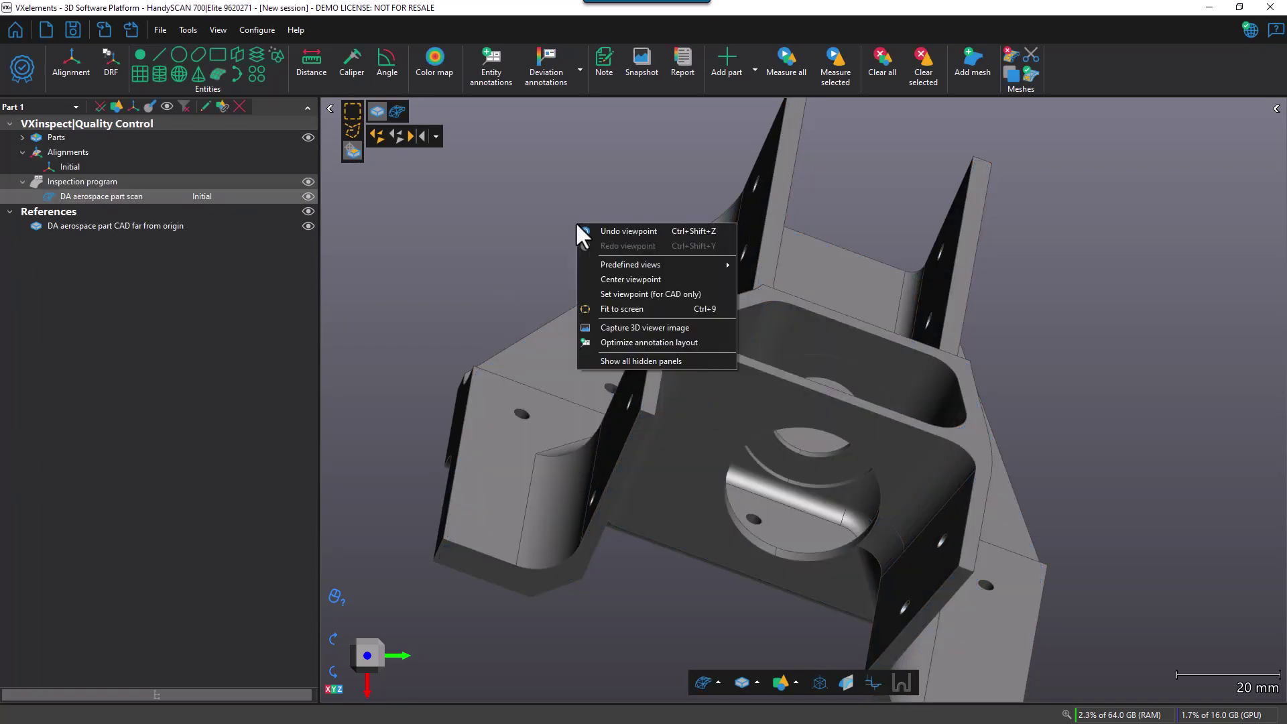
{"action": "left_click", "coordinate": [626, 304]}
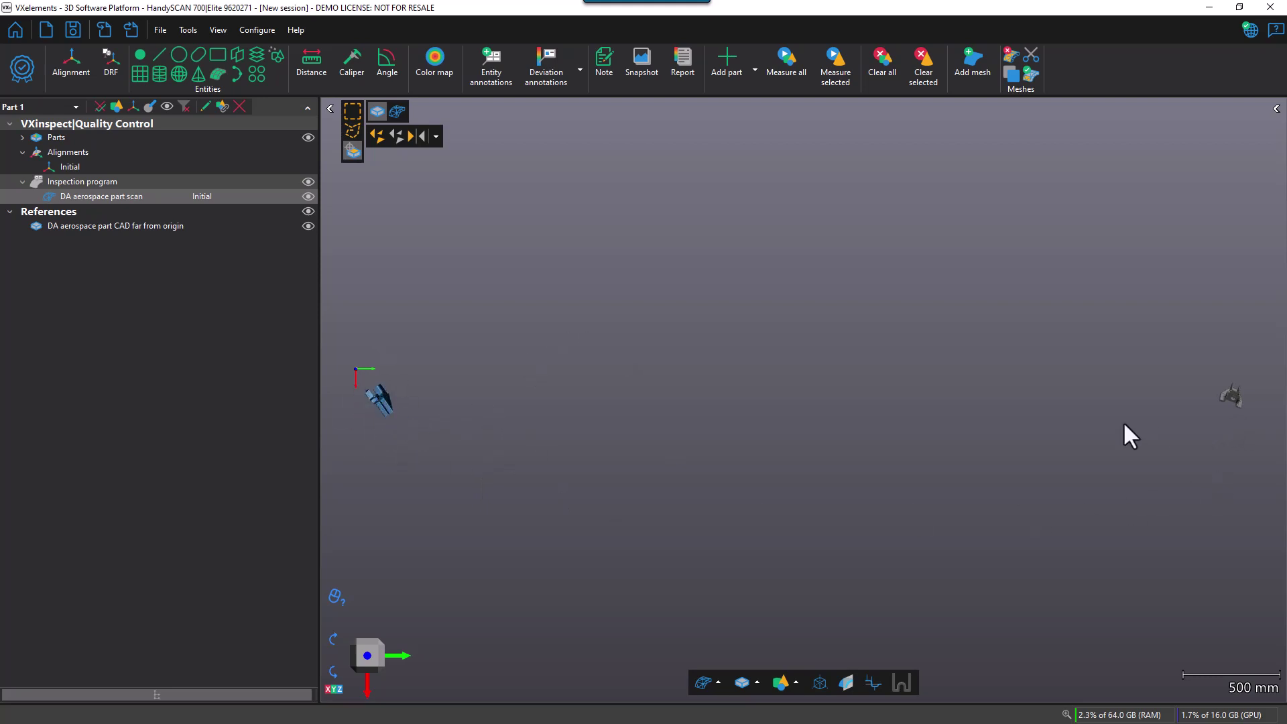
{"action": "middle_click_drag", "start_coordinate": [1192, 421], "coordinate": [769, 419]}
{"action": "scroll", "coordinate": [804, 387], "scroll_direction": "up", "scroll_amount": 3}
{"action": "scroll", "coordinate": [805, 386], "scroll_direction": "up", "scroll_amount": 2}
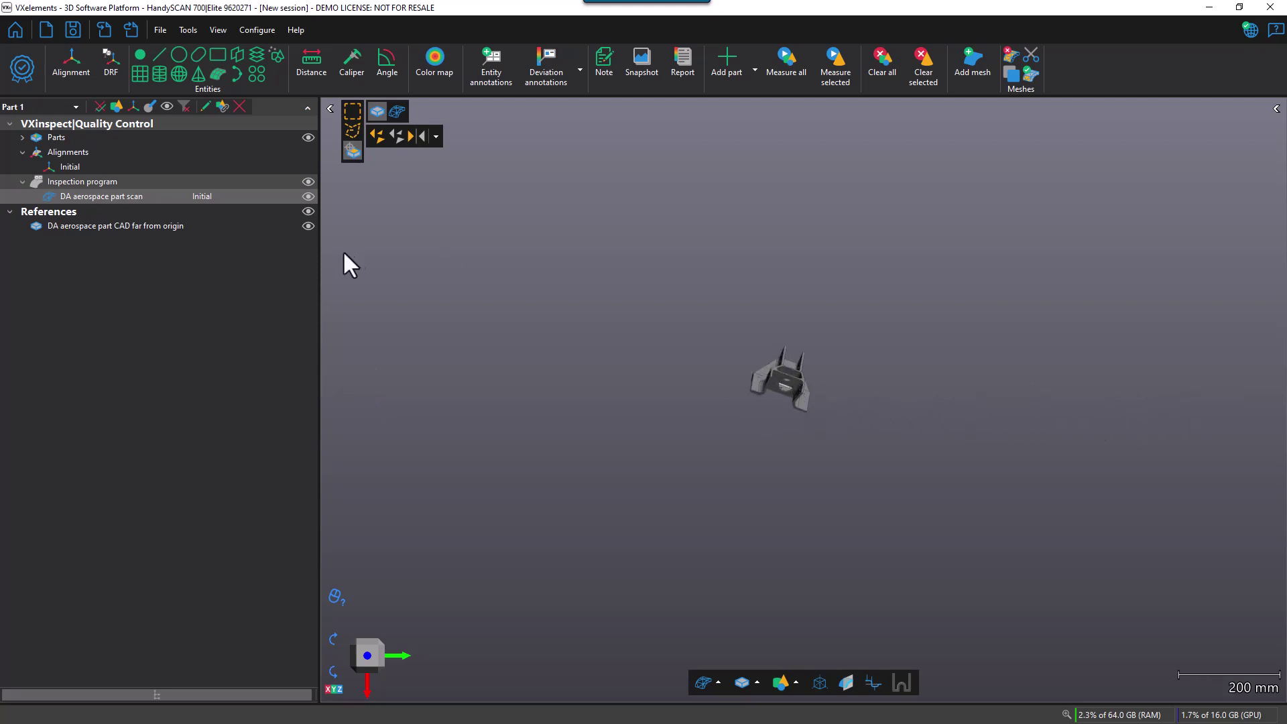
Select the CAD reference, start Move CAD, and bring its large flat face into view
{"action": "left_click", "coordinate": [138, 226]}
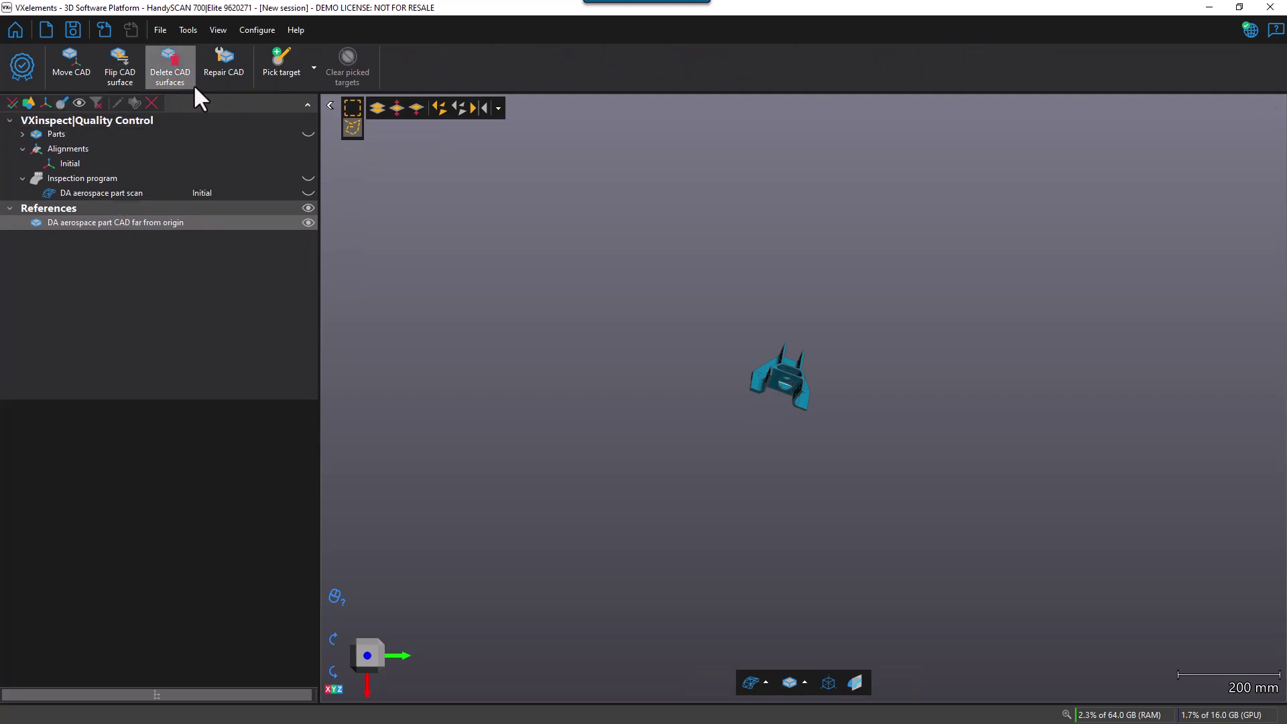
{"action": "left_click", "coordinate": [81, 66]}
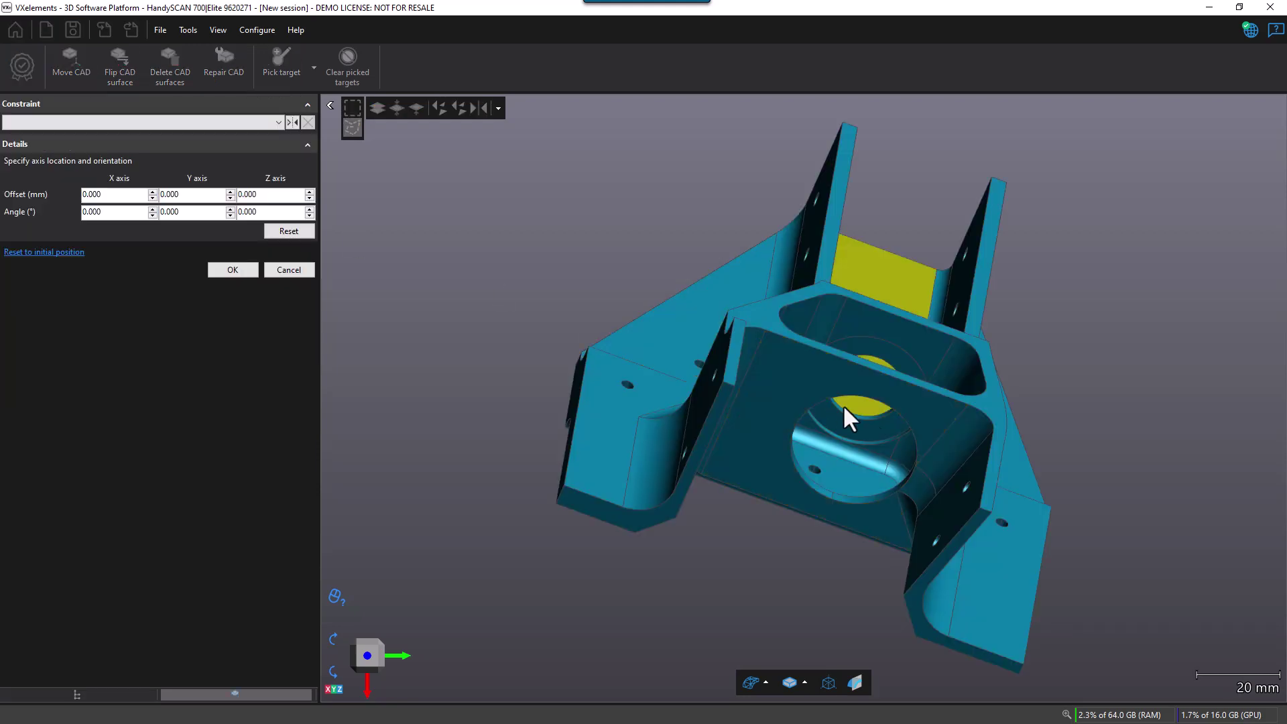
{"action": "left_click_drag", "start_coordinate": [930, 443], "coordinate": [886, 372]}
{"action": "right_click_drag", "start_coordinate": [1120, 396], "coordinate": [936, 271]}
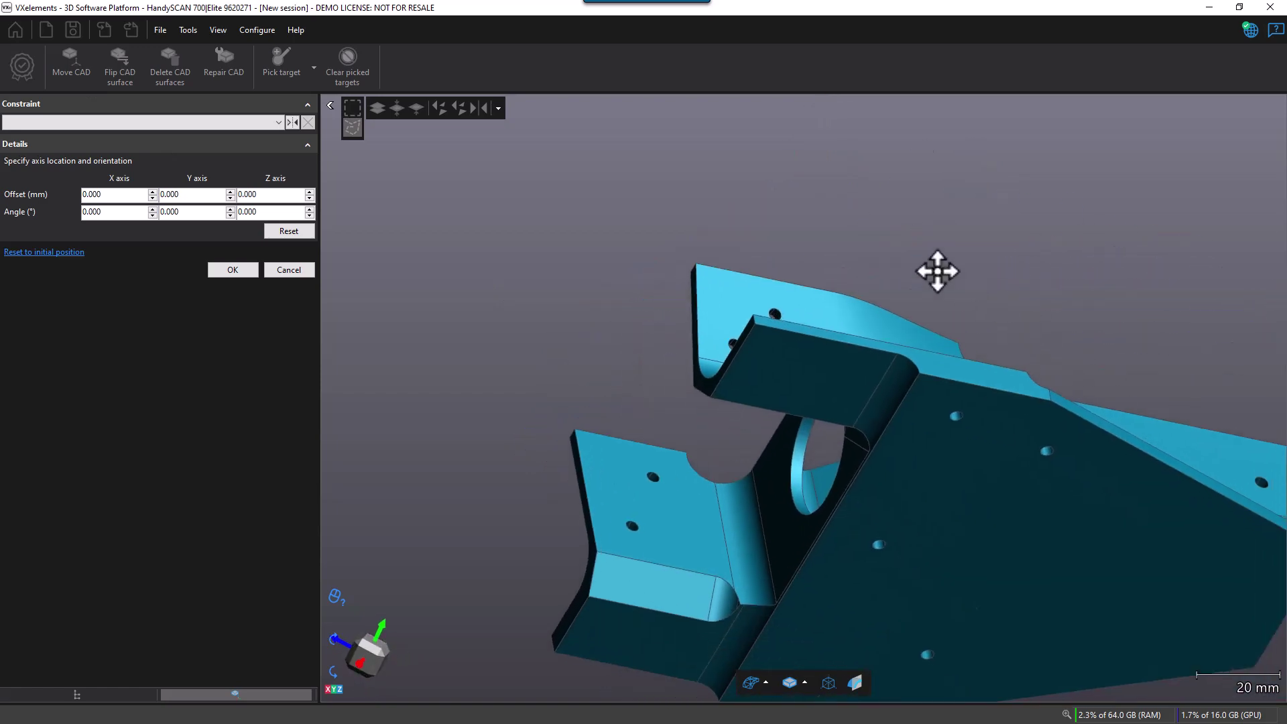
{"action": "right_click_drag", "start_coordinate": [1048, 329], "coordinate": [778, 210]}
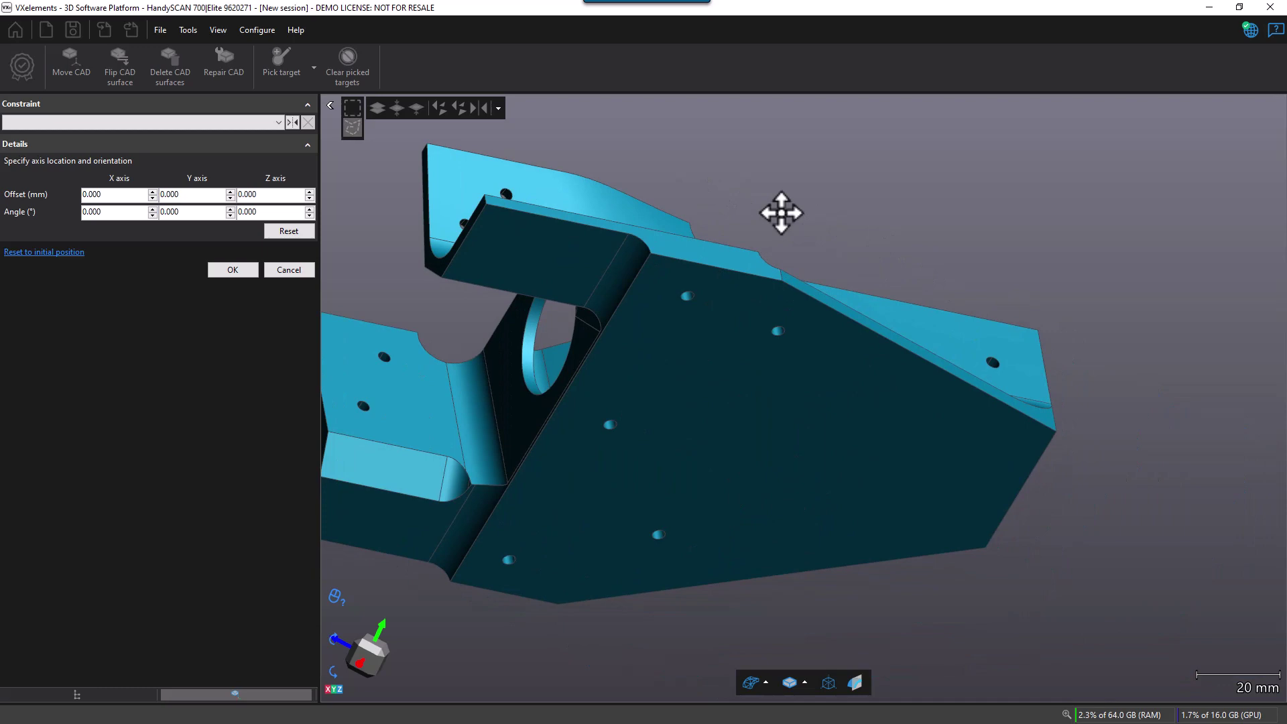
Constrain the large flat face to Plane XY and flip the constraint direction
{"action": "right_click", "coordinate": [807, 397]}
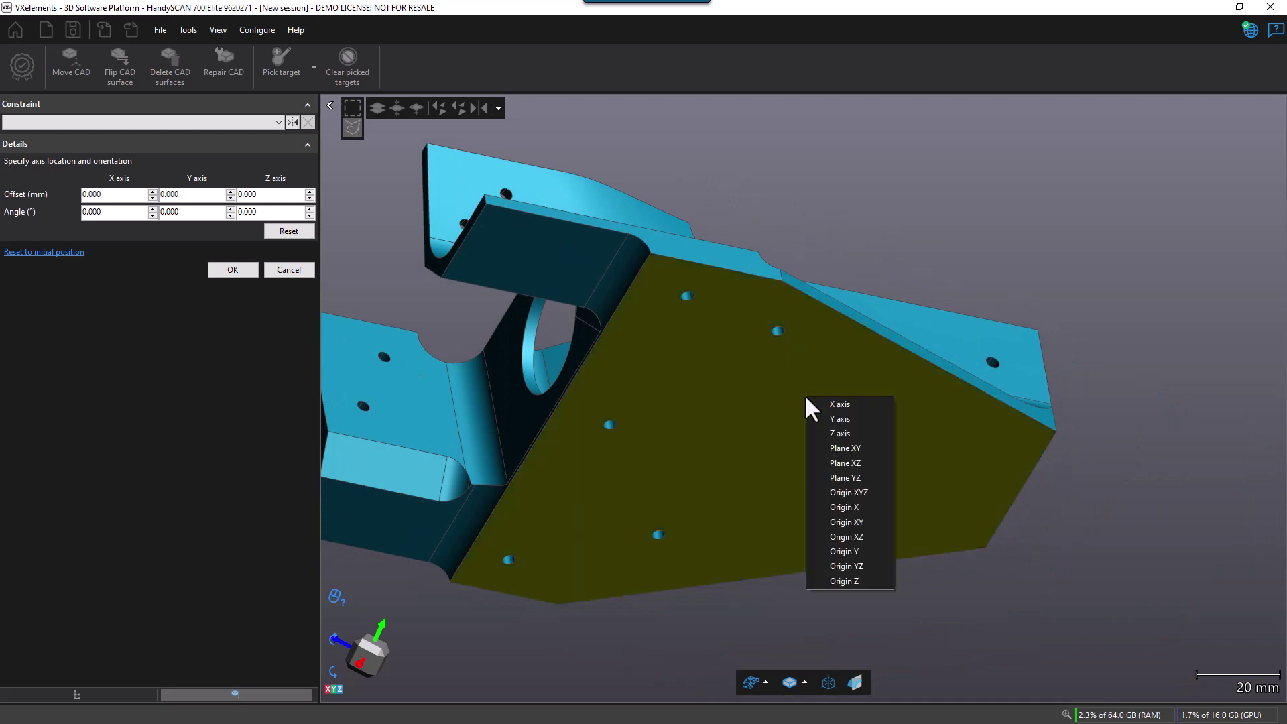
{"action": "left_click", "coordinate": [856, 448]}
{"action": "left_click_drag", "start_coordinate": [864, 451], "coordinate": [892, 460]}
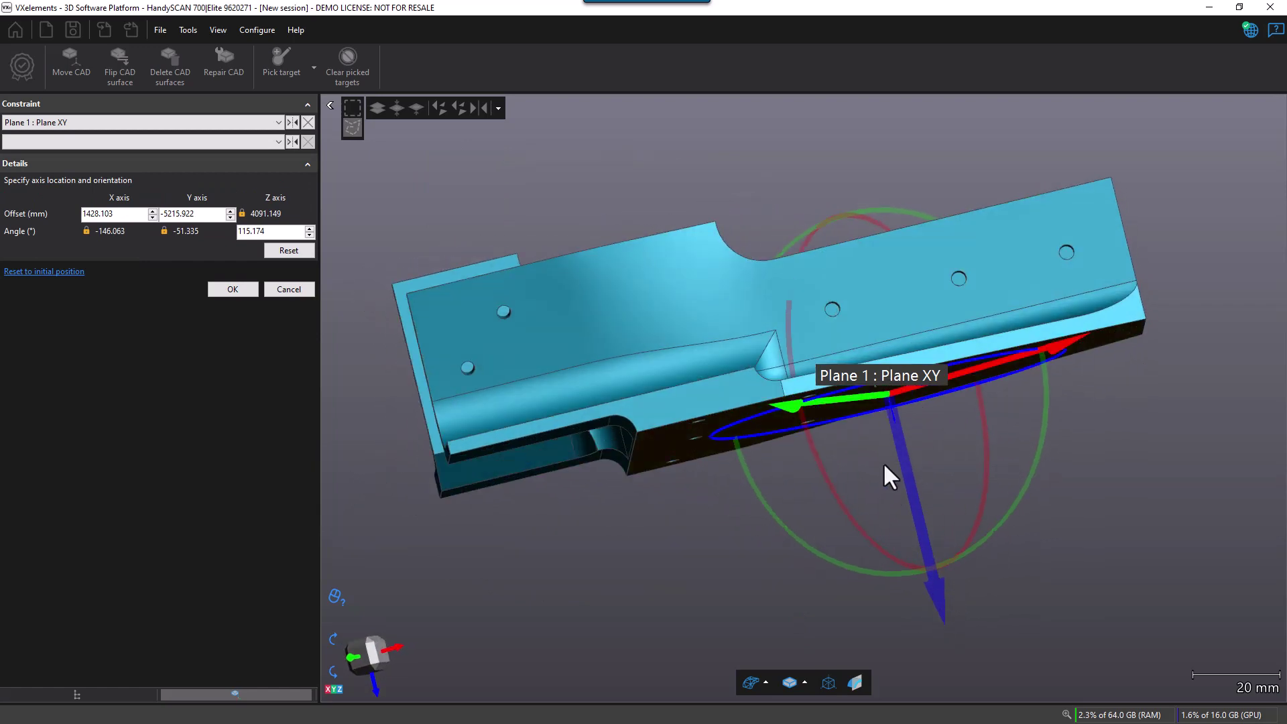
{"action": "mouse_move", "coordinate": [882, 461]}
{"action": "right_mouse_down"}
{"action": "mouse_move", "coordinate": [870, 479]}
{"action": "mouse_move", "coordinate": [893, 474]}
{"action": "right_mouse_up"}
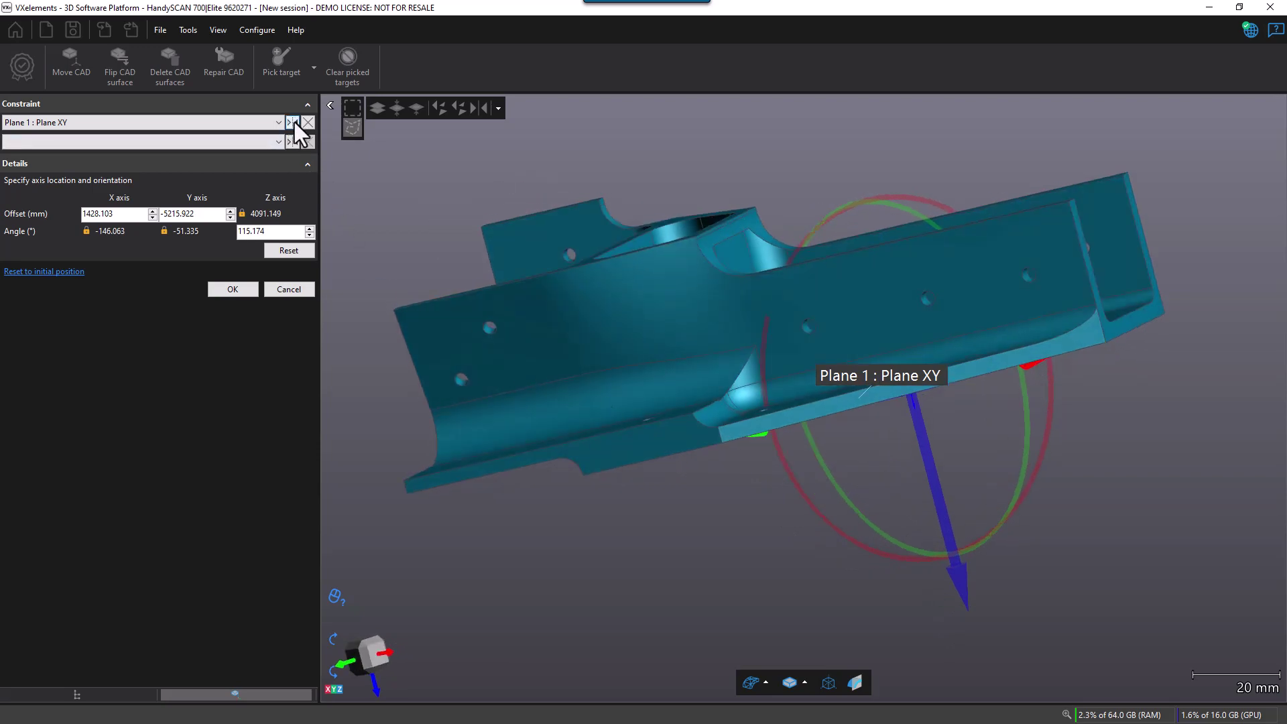
{"action": "left_click", "coordinate": [295, 124]}
{"action": "right_click_drag", "start_coordinate": [715, 342], "coordinate": [709, 363]}
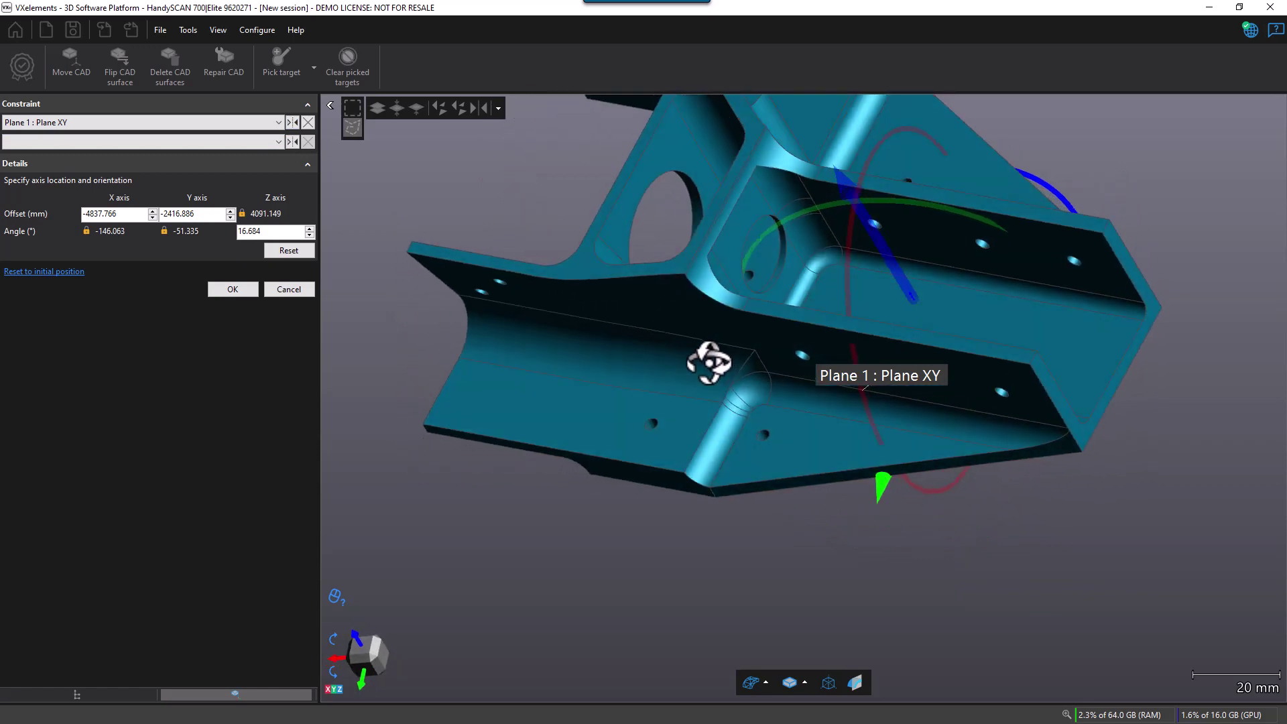
{"action": "scroll", "coordinate": [744, 368], "scroll_direction": "up", "scroll_amount": 3}
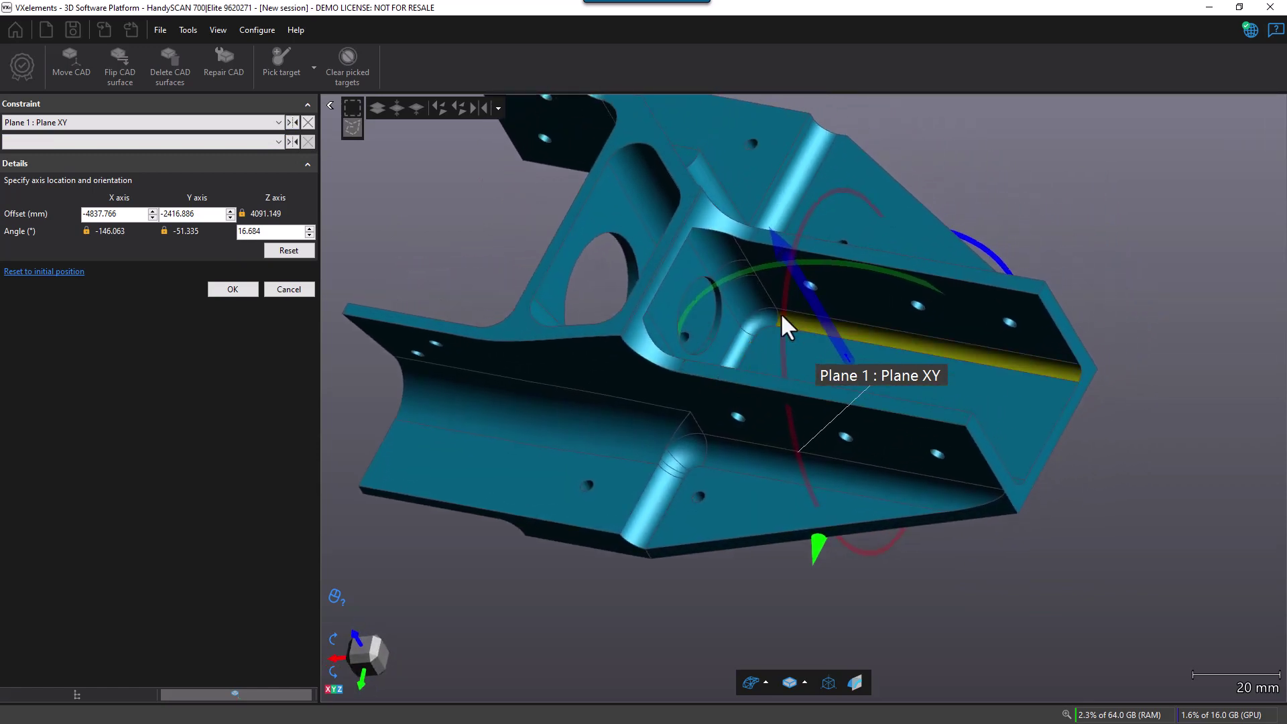
{"action": "scroll", "coordinate": [783, 309], "scroll_direction": "up", "scroll_amount": 2}
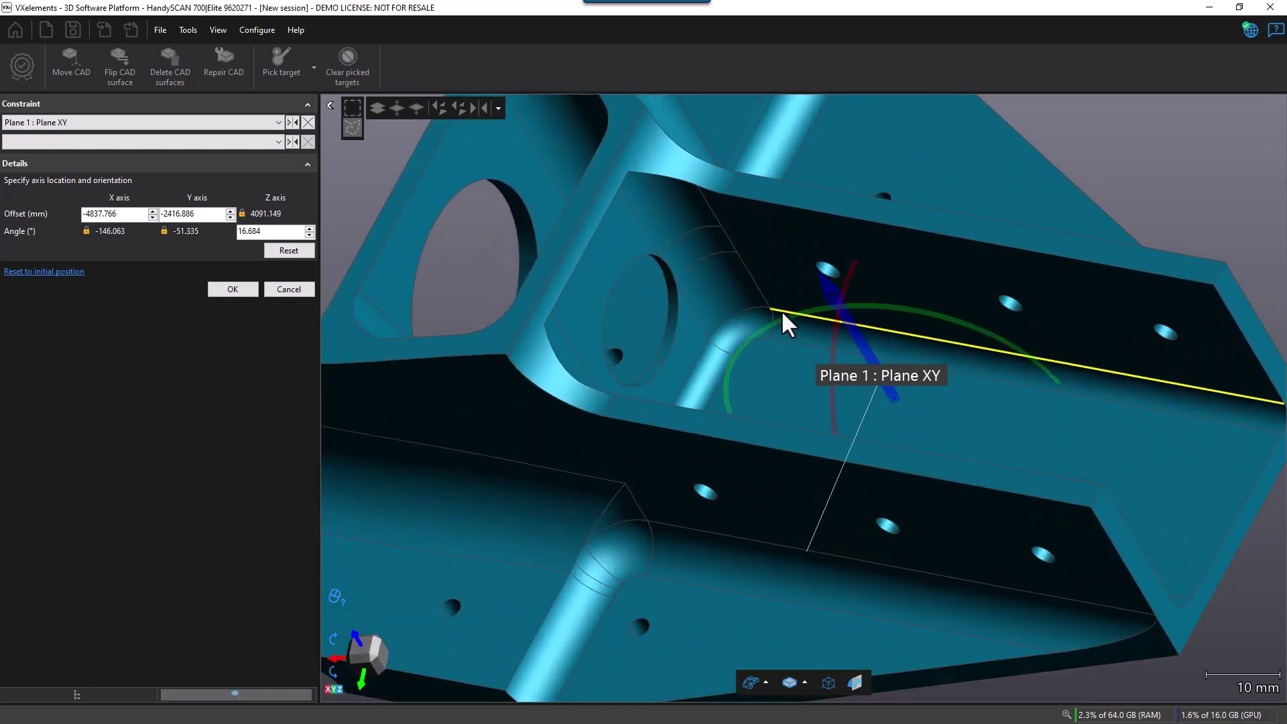
Constrain the face around the hole to the X axis and bring the hole into view
{"action": "right_click", "coordinate": [624, 258]}
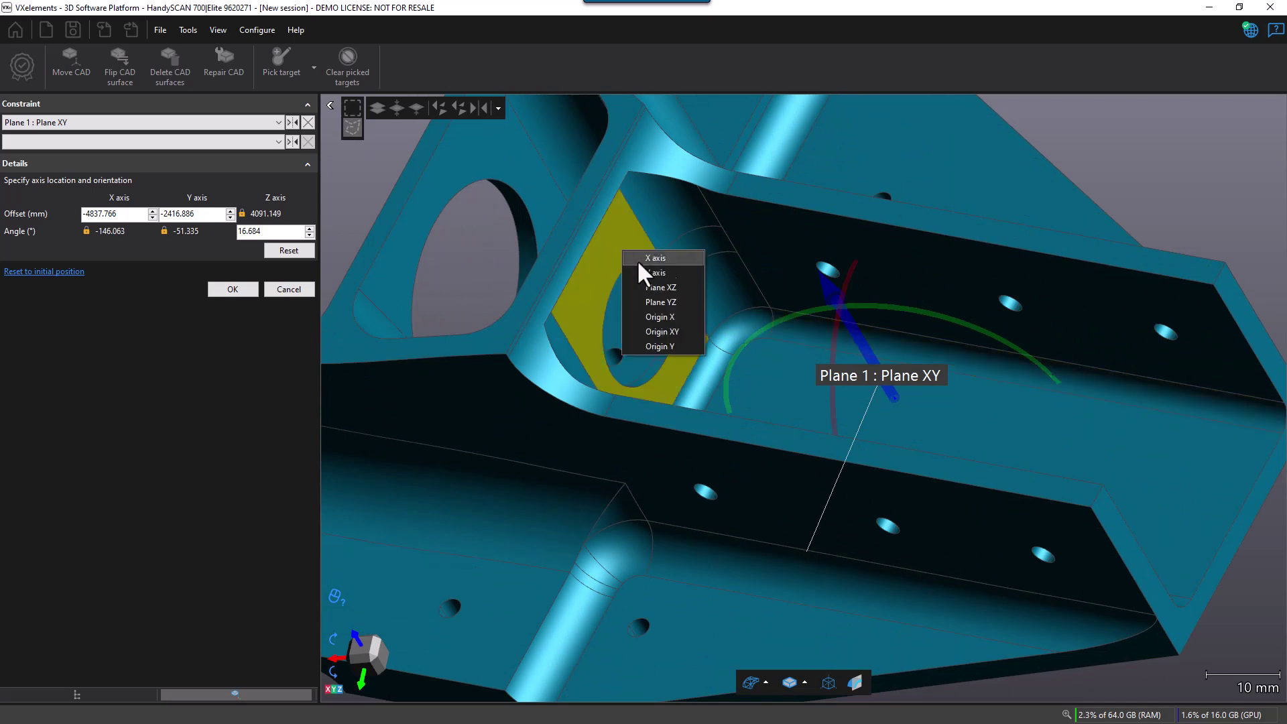
{"action": "left_click", "coordinate": [679, 260]}
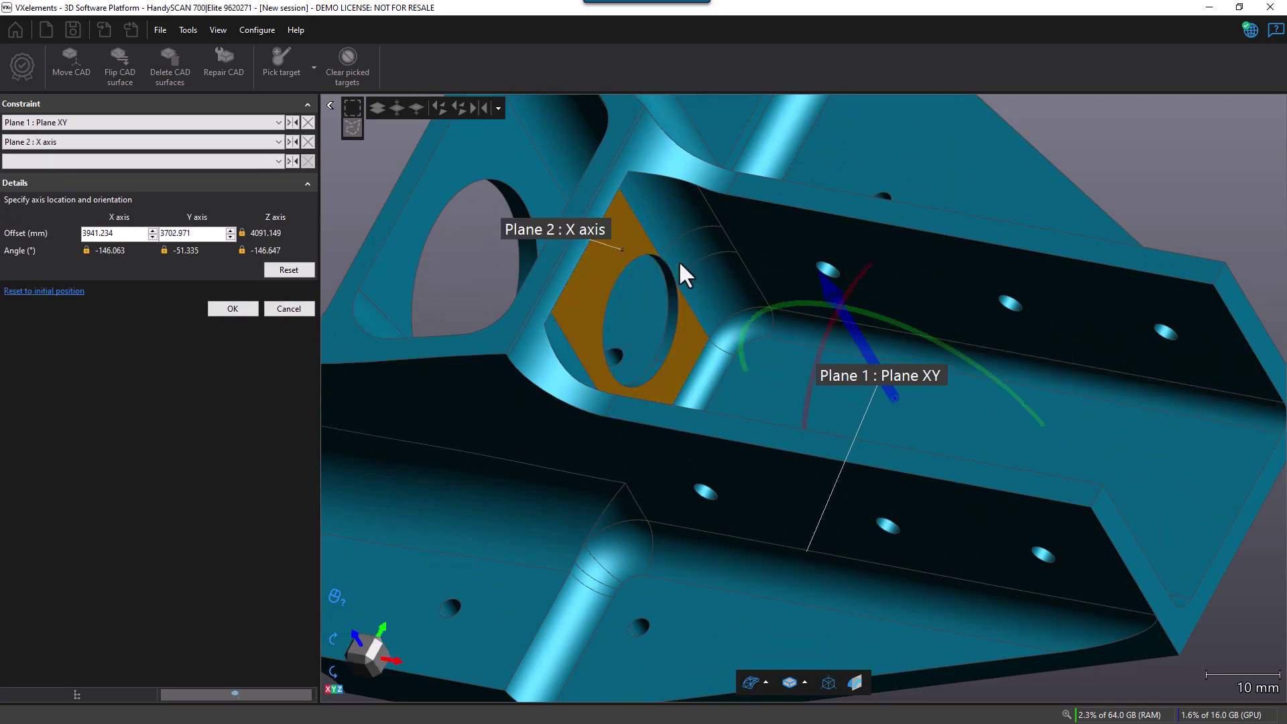
{"action": "left_click_drag", "start_coordinate": [672, 539], "coordinate": [686, 488]}
{"action": "middle_click_drag", "start_coordinate": [752, 518], "coordinate": [722, 324]}
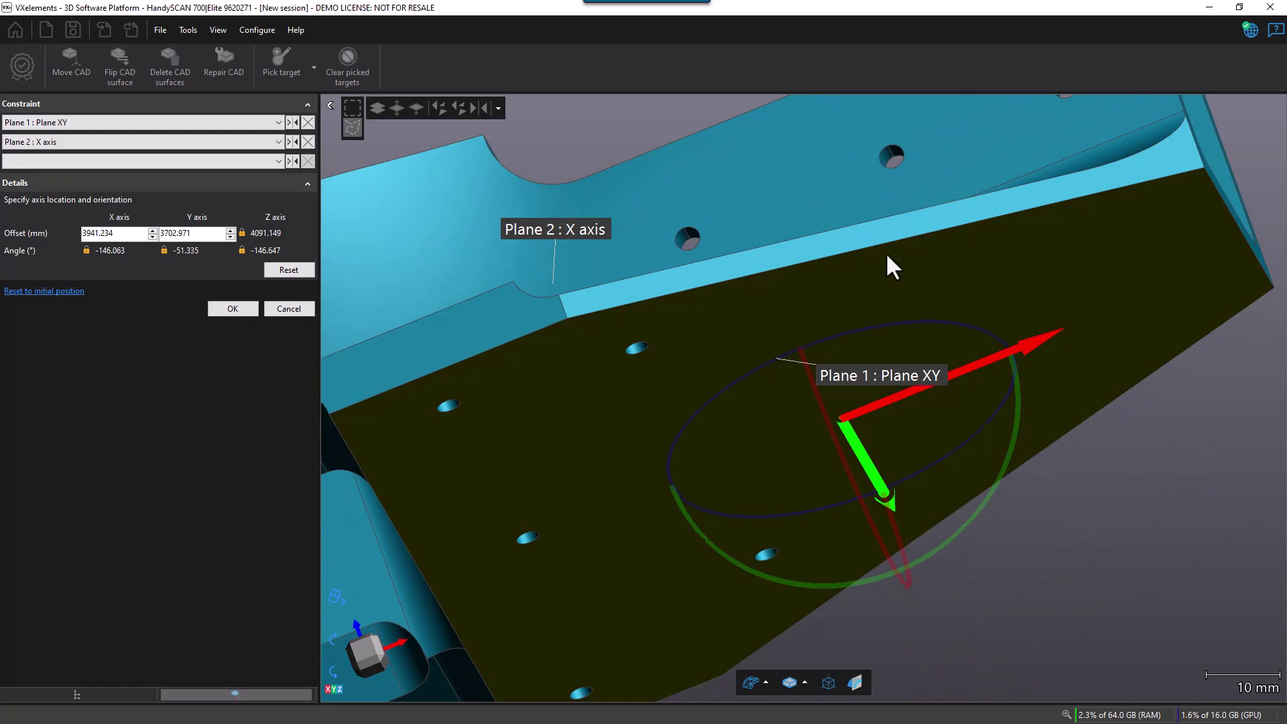
{"action": "left_click_drag", "start_coordinate": [891, 264], "coordinate": [864, 277]}
{"action": "middle_click_drag", "start_coordinate": [833, 192], "coordinate": [833, 505]}
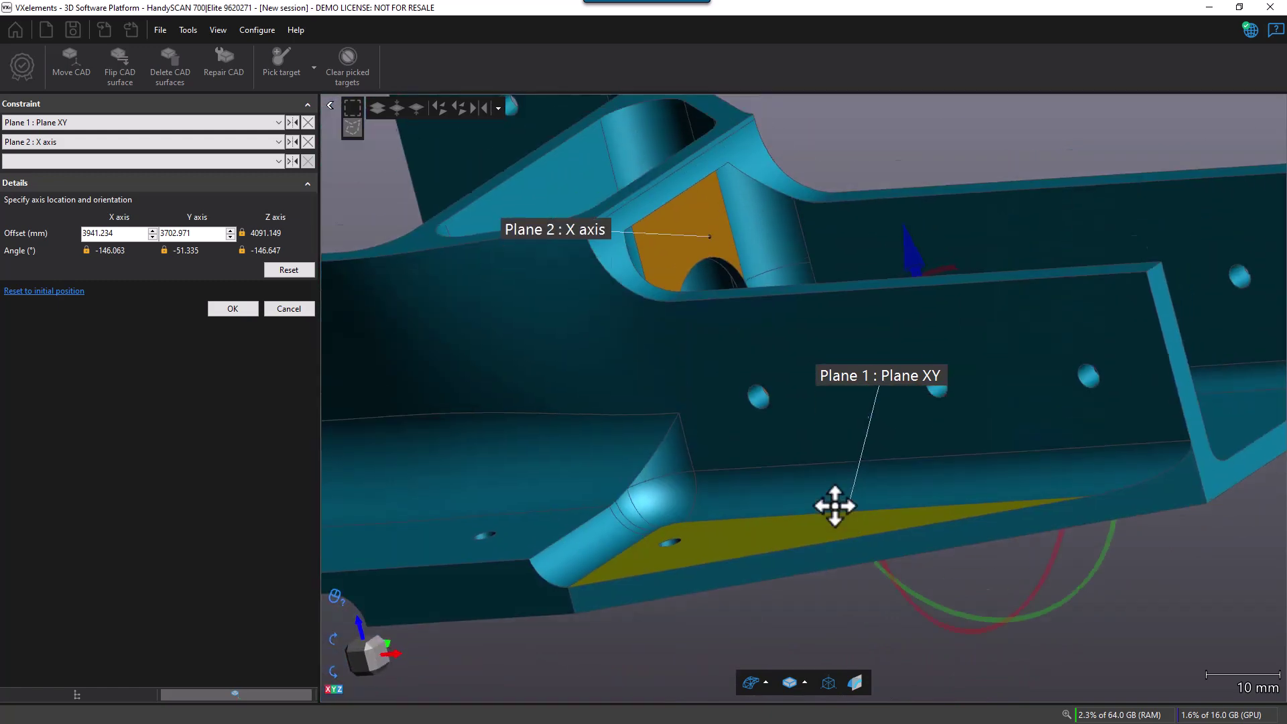
{"action": "left_click_drag", "start_coordinate": [827, 474], "coordinate": [823, 450]}
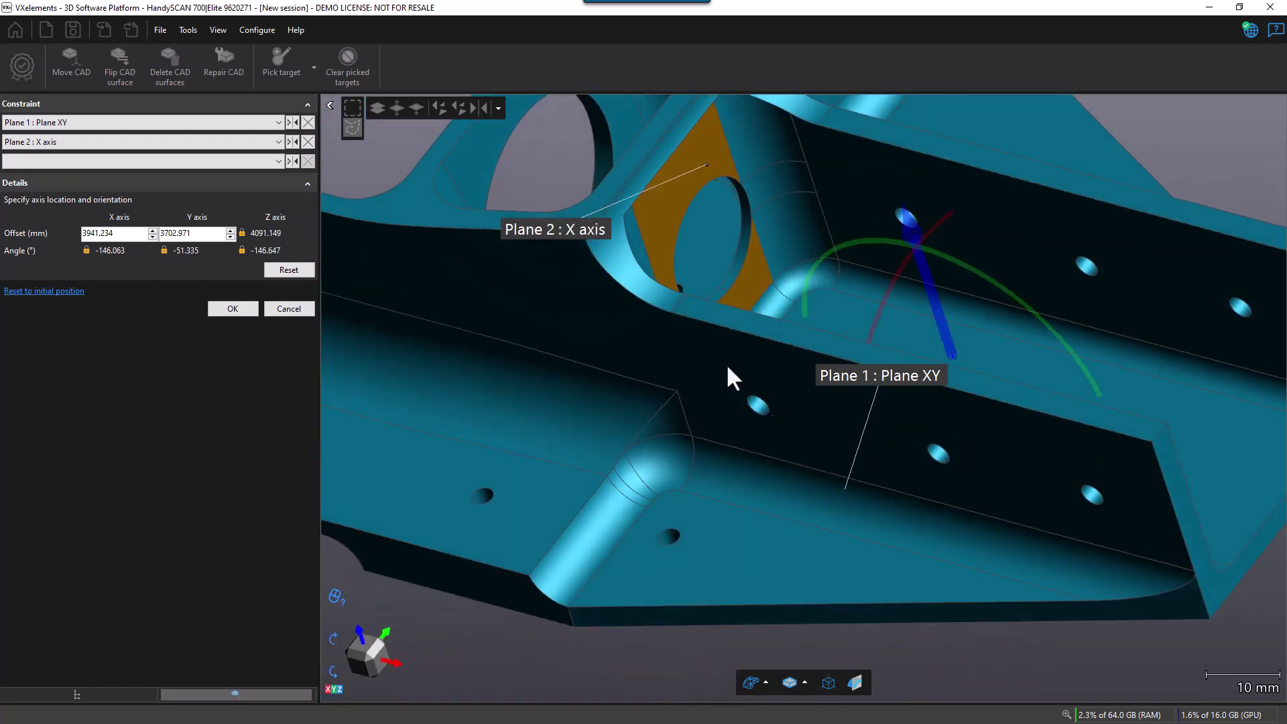
{"action": "middle_click_drag", "start_coordinate": [718, 328], "coordinate": [726, 382]}
{"action": "scroll", "coordinate": [722, 284], "scroll_direction": "up", "scroll_amount": 5}
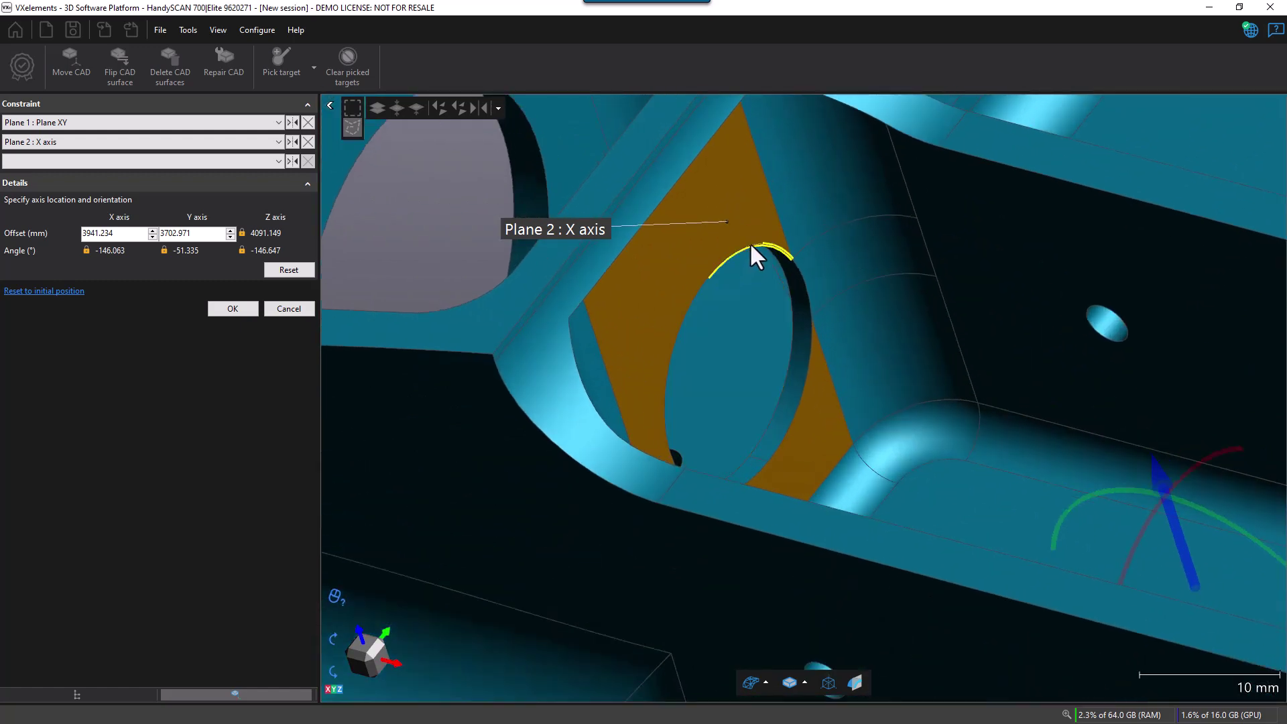
Set the hole circle as Origin X and apply the CAD move
{"action": "left_click", "coordinate": [751, 245]}
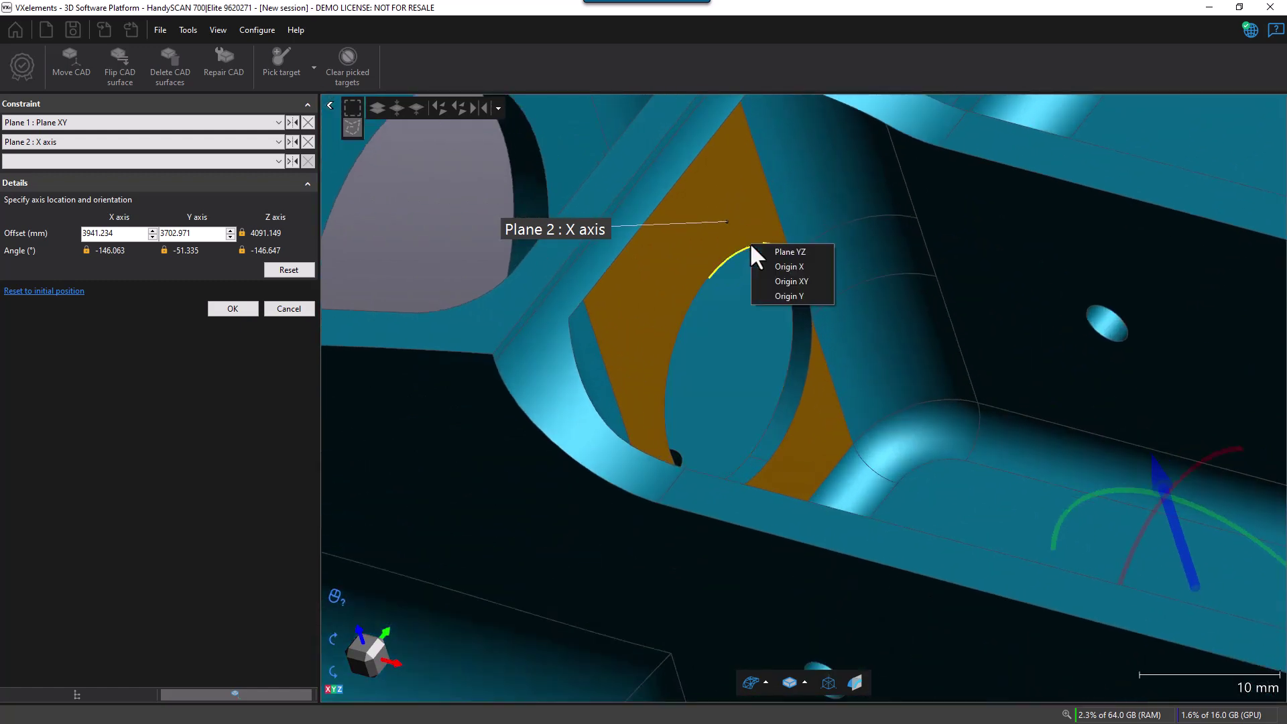
{"action": "left_click", "coordinate": [792, 266]}
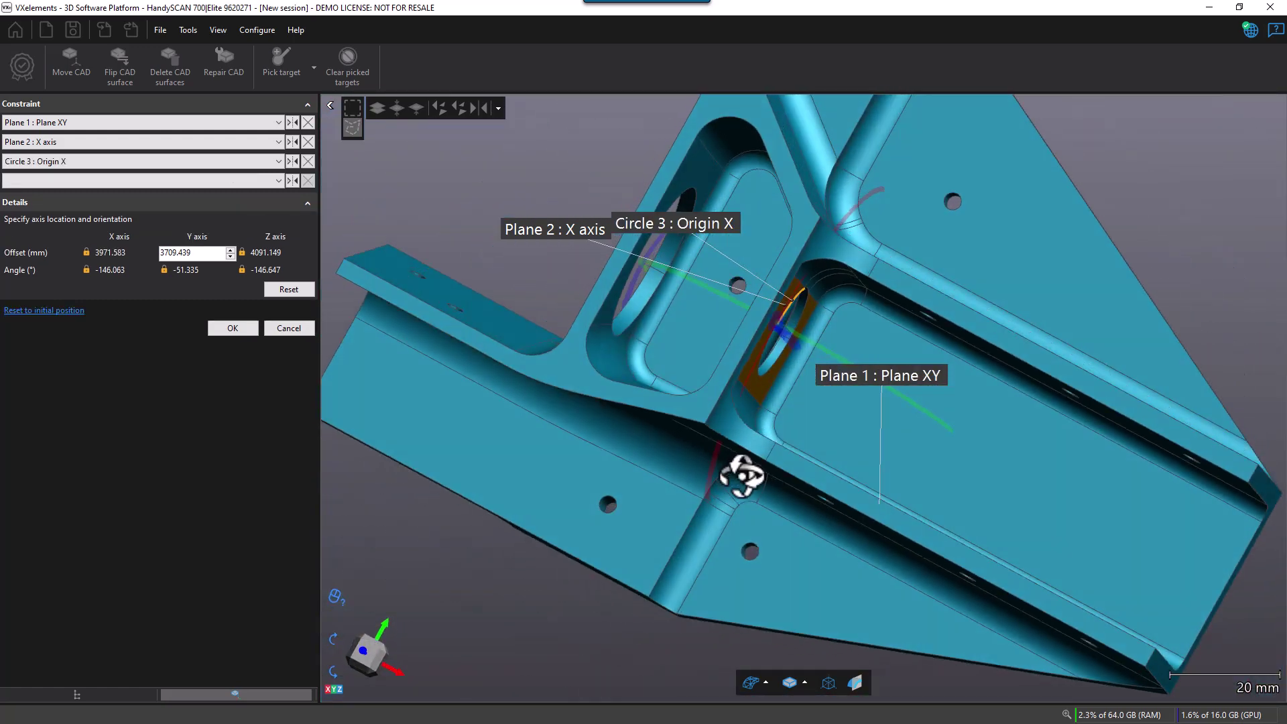
{"action": "left_click_drag", "start_coordinate": [693, 311], "coordinate": [718, 339]}
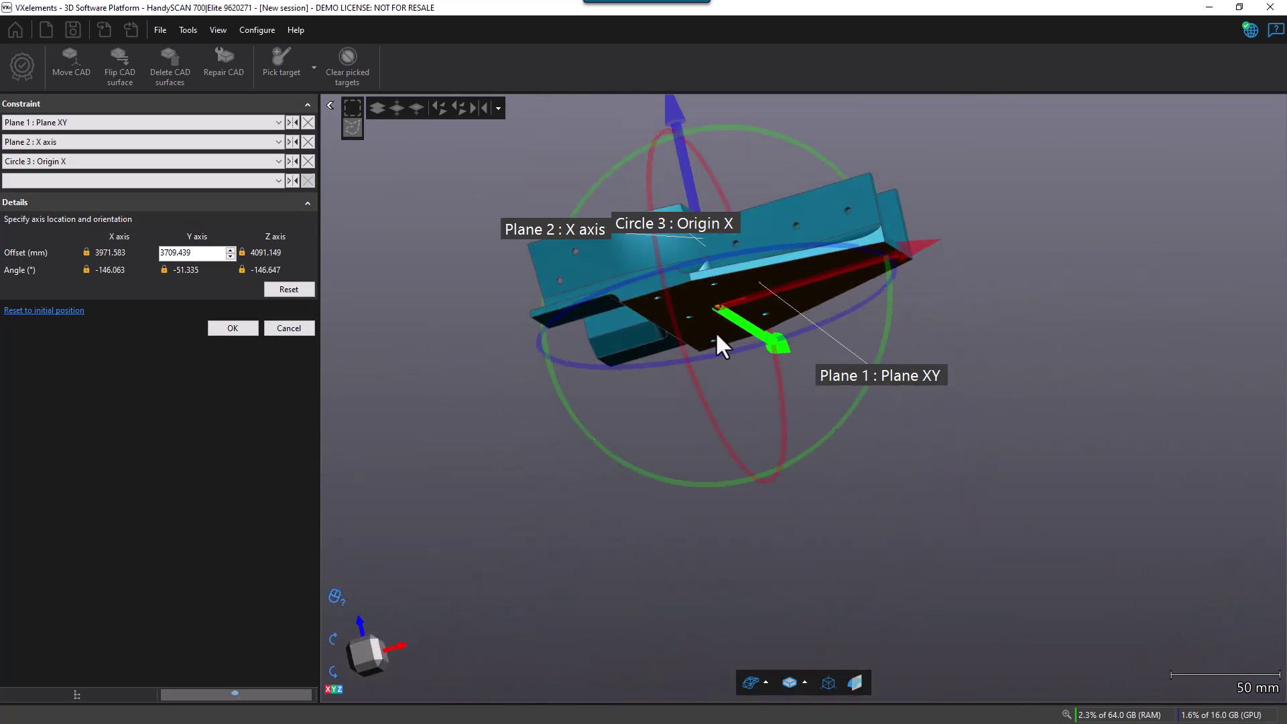
{"action": "left_click", "coordinate": [231, 329]}
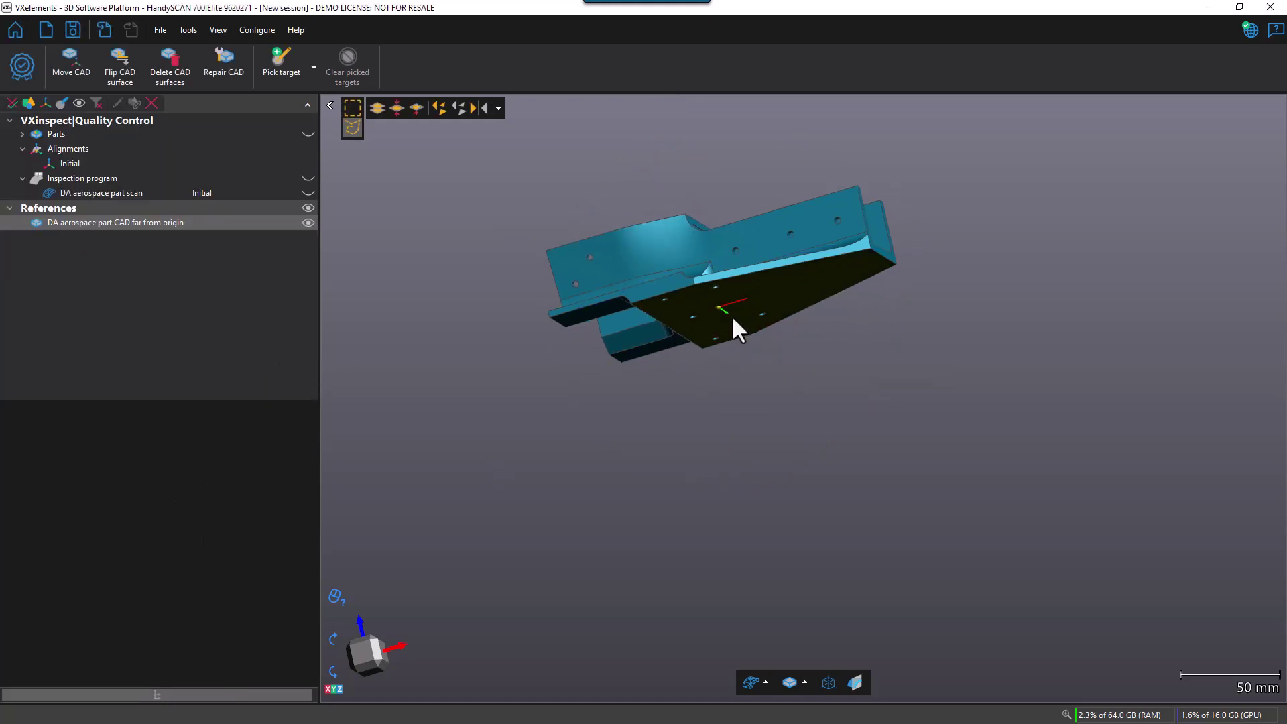
Run a surface best fit of the scan onto the whole relocated CAD and check the fit
{"action": "left_click_drag", "start_coordinate": [735, 325], "coordinate": [724, 296]}
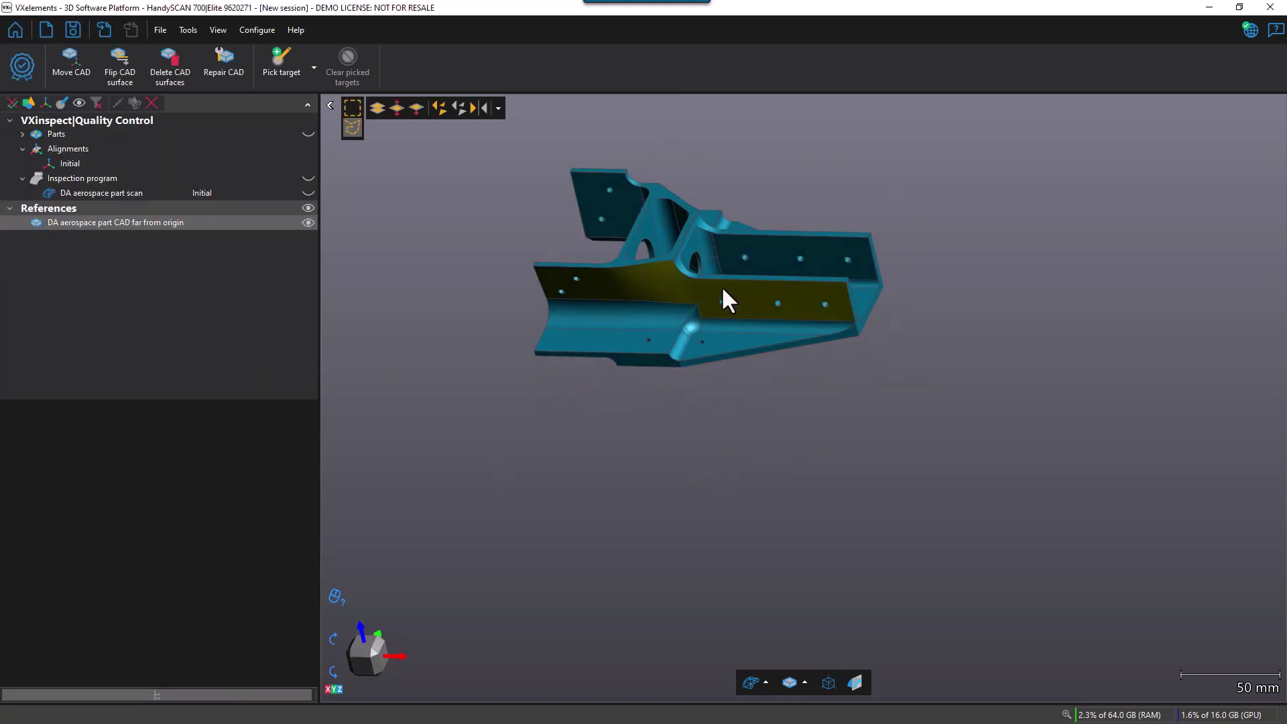
{"action": "middle_click_drag", "start_coordinate": [724, 295], "coordinate": [724, 353]}
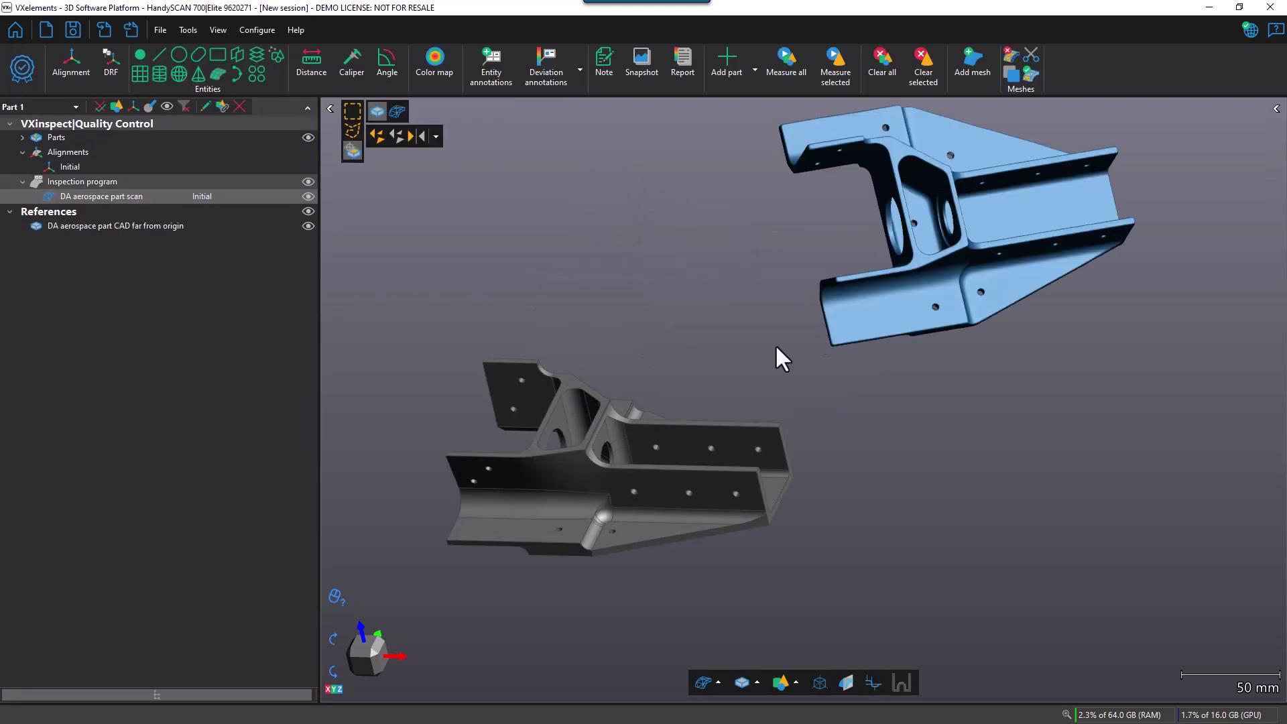
{"action": "left_click", "coordinate": [73, 61]}
{"action": "left_click", "coordinate": [114, 103]}
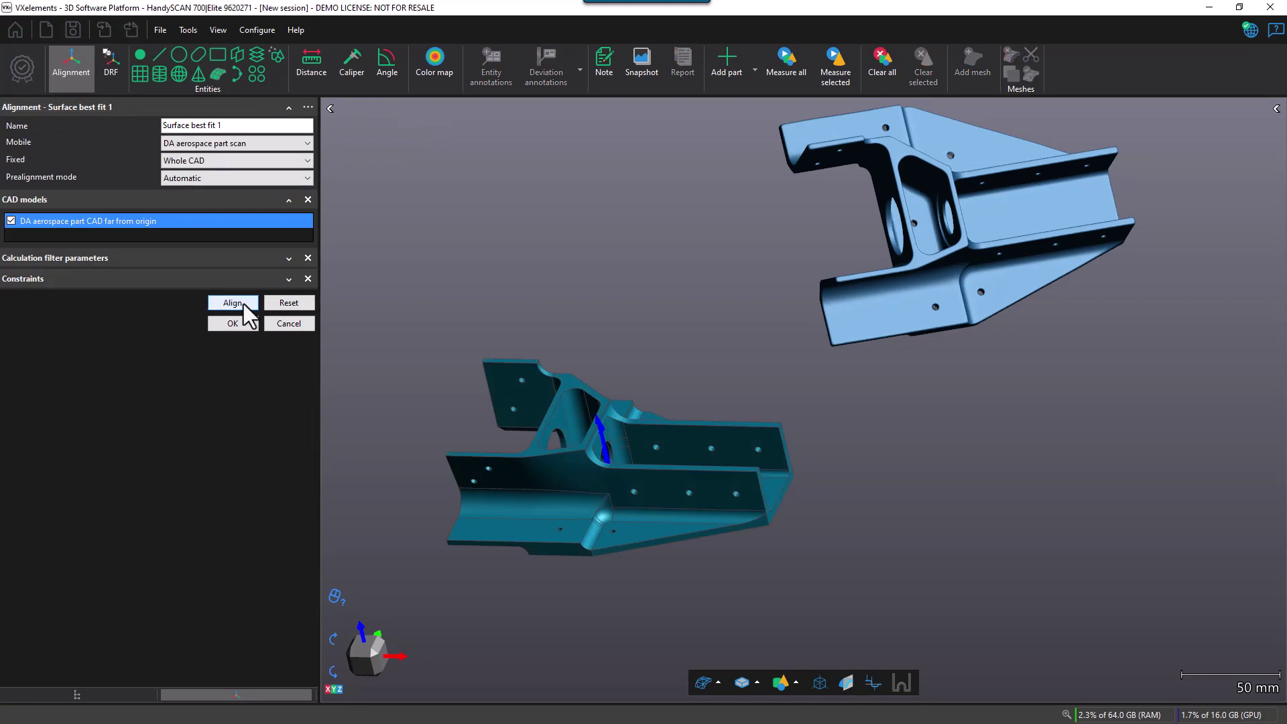
{"action": "left_click", "coordinate": [247, 305]}
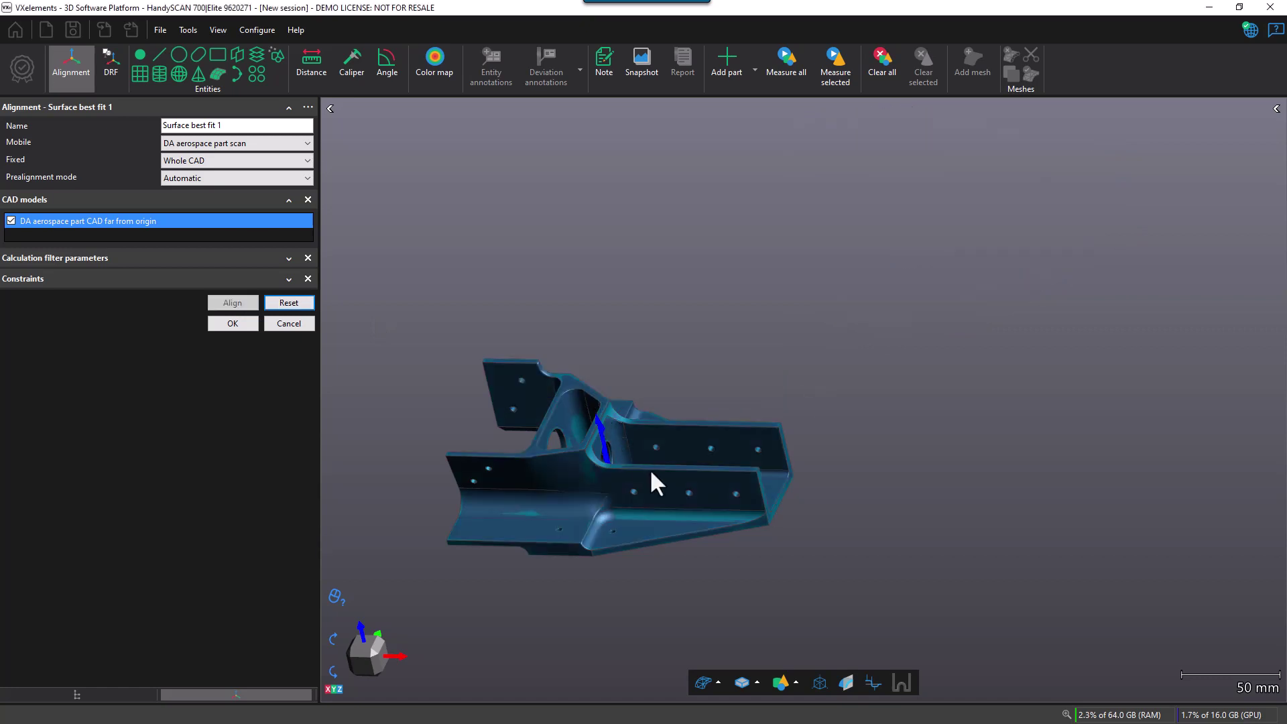
{"action": "left_click_drag", "start_coordinate": [655, 482], "coordinate": [744, 406]}
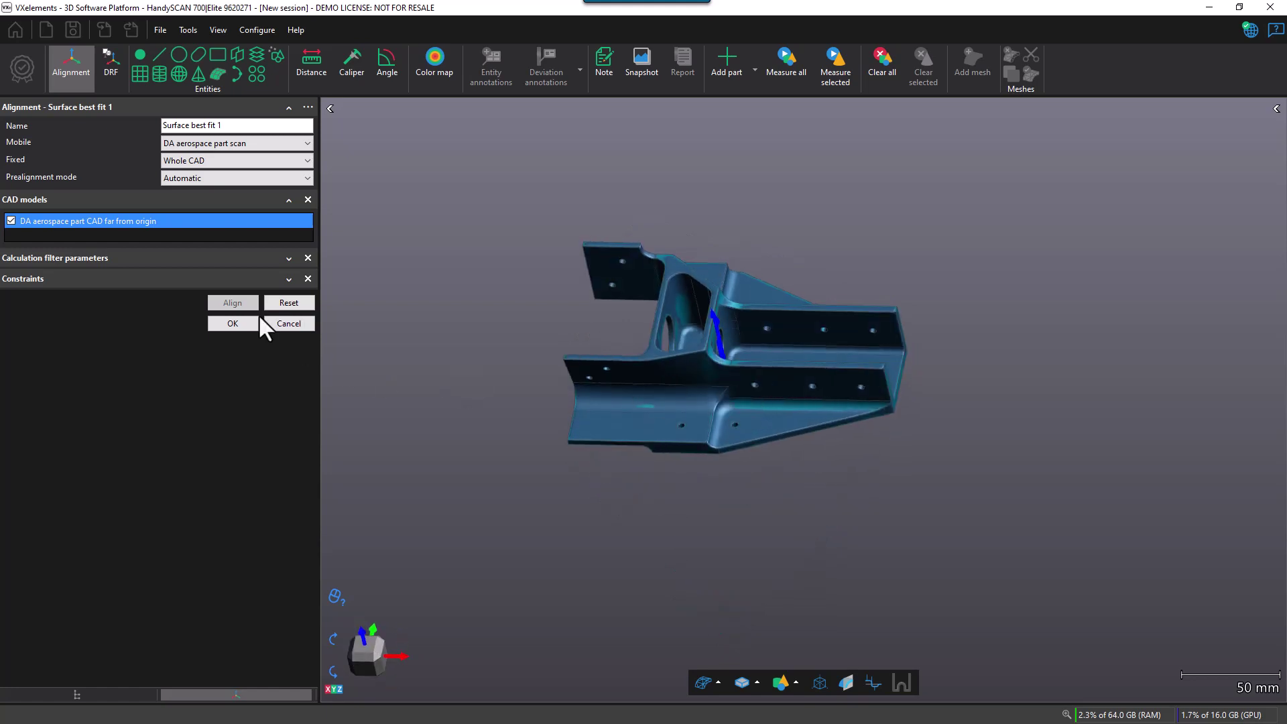
Accept the surface best fit alignment and zoom in on the two neighbouring holes
{"action": "left_click", "coordinate": [243, 323]}
{"action": "middle_click_drag", "start_coordinate": [773, 398], "coordinate": [776, 445]}
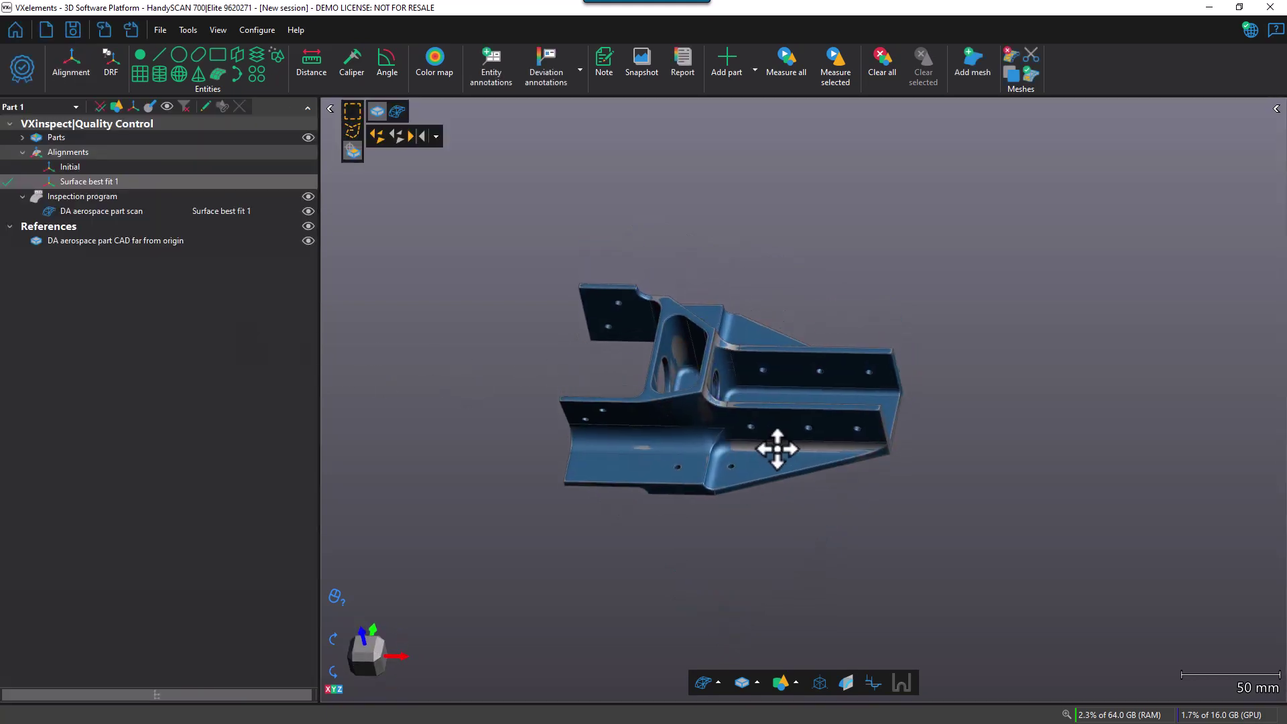
{"action": "left_click_drag", "start_coordinate": [775, 445], "coordinate": [675, 433]}
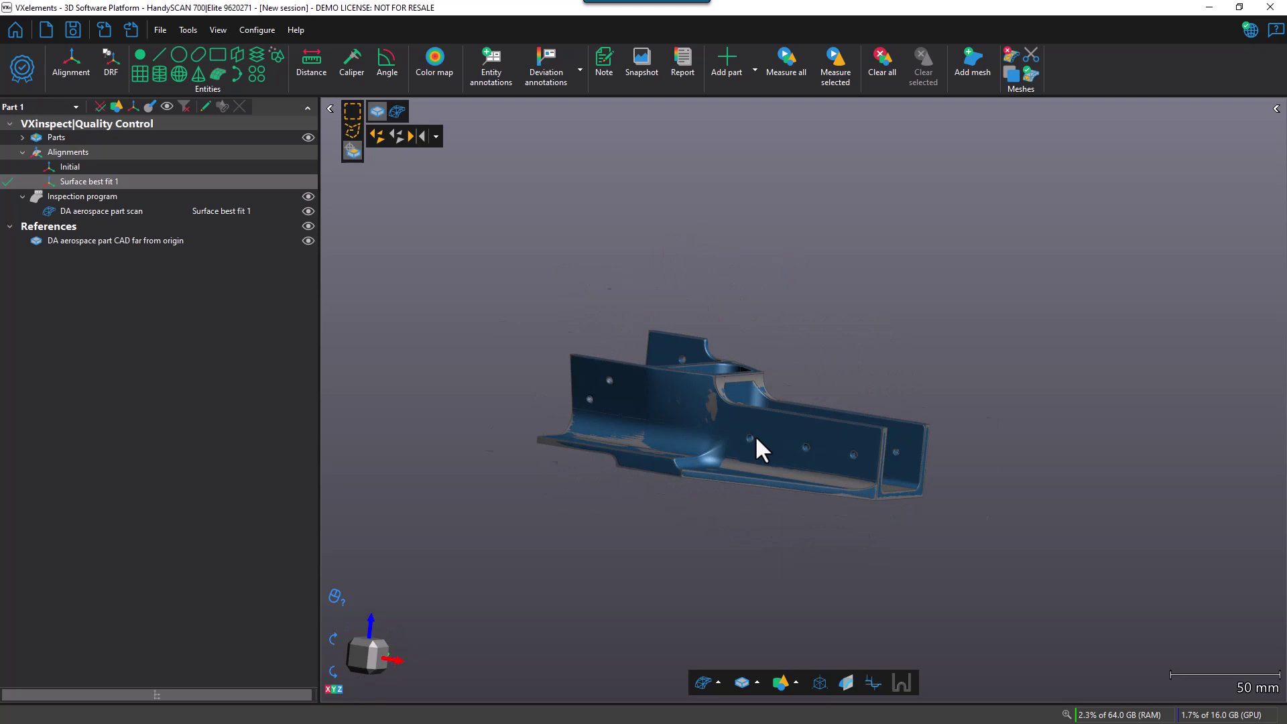
{"action": "scroll", "coordinate": [755, 436], "scroll_direction": "up", "scroll_amount": 10}
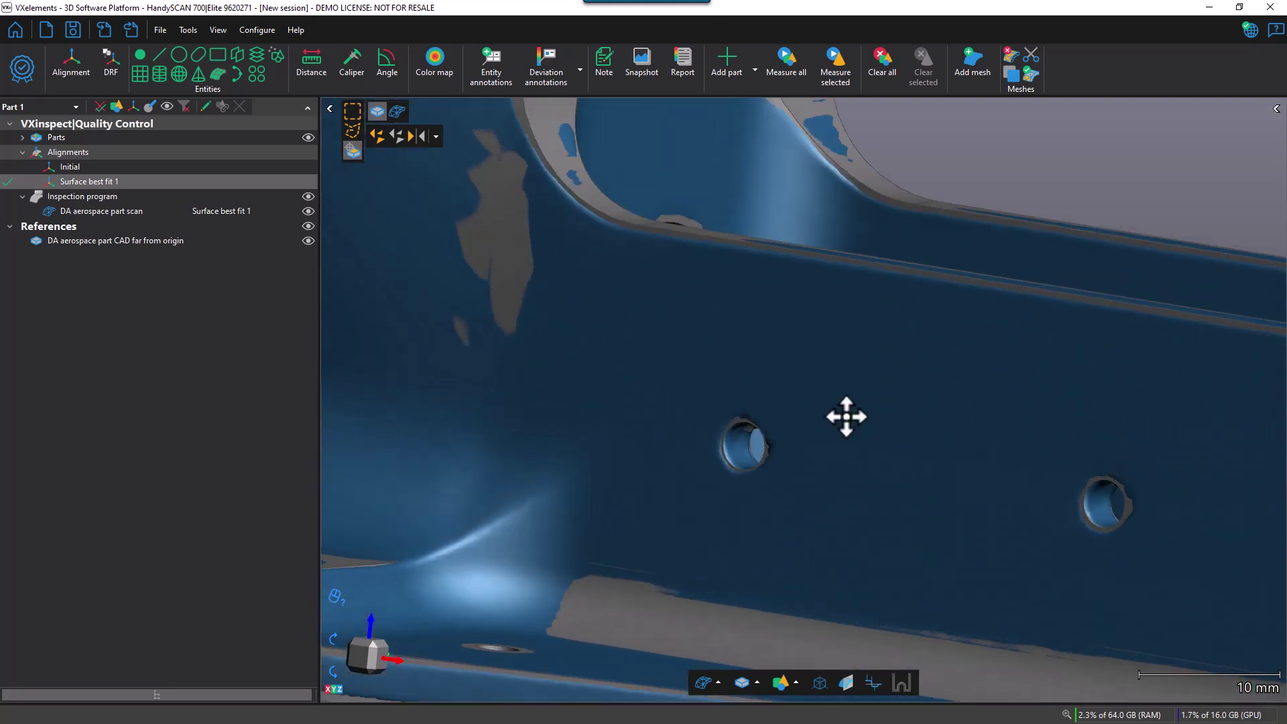
{"action": "middle_click_drag", "start_coordinate": [846, 417], "coordinate": [732, 359]}
Fit Cylinder 1 and Cylinder 2 to the two holes and start a new Distance measurement
{"action": "left_click", "coordinate": [276, 53]}
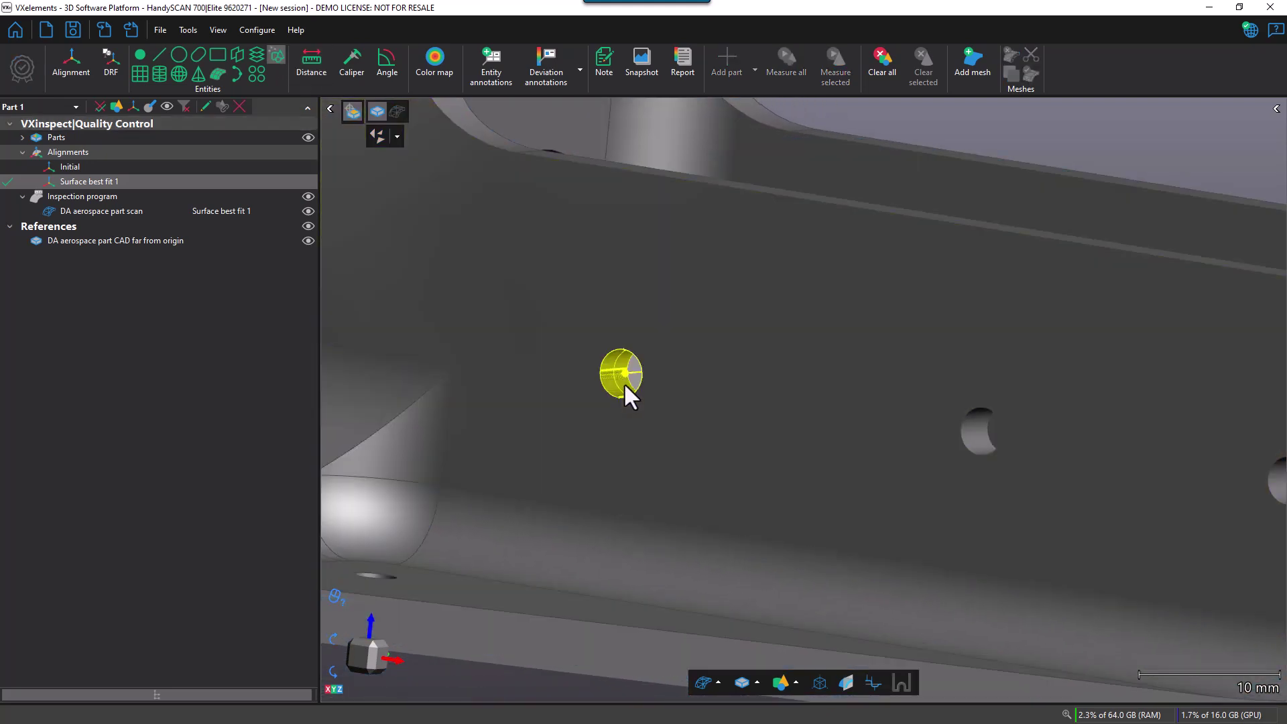
{"action": "left_click", "coordinate": [625, 383]}
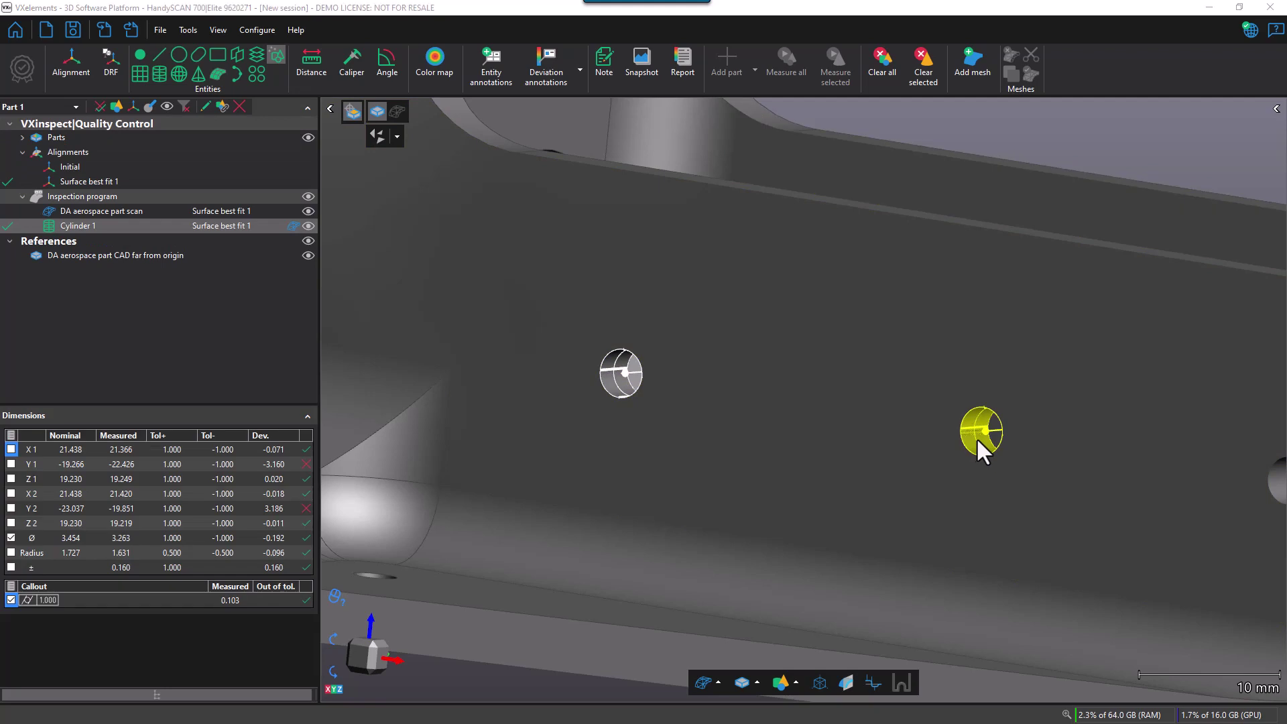
{"action": "left_click", "coordinate": [977, 437]}
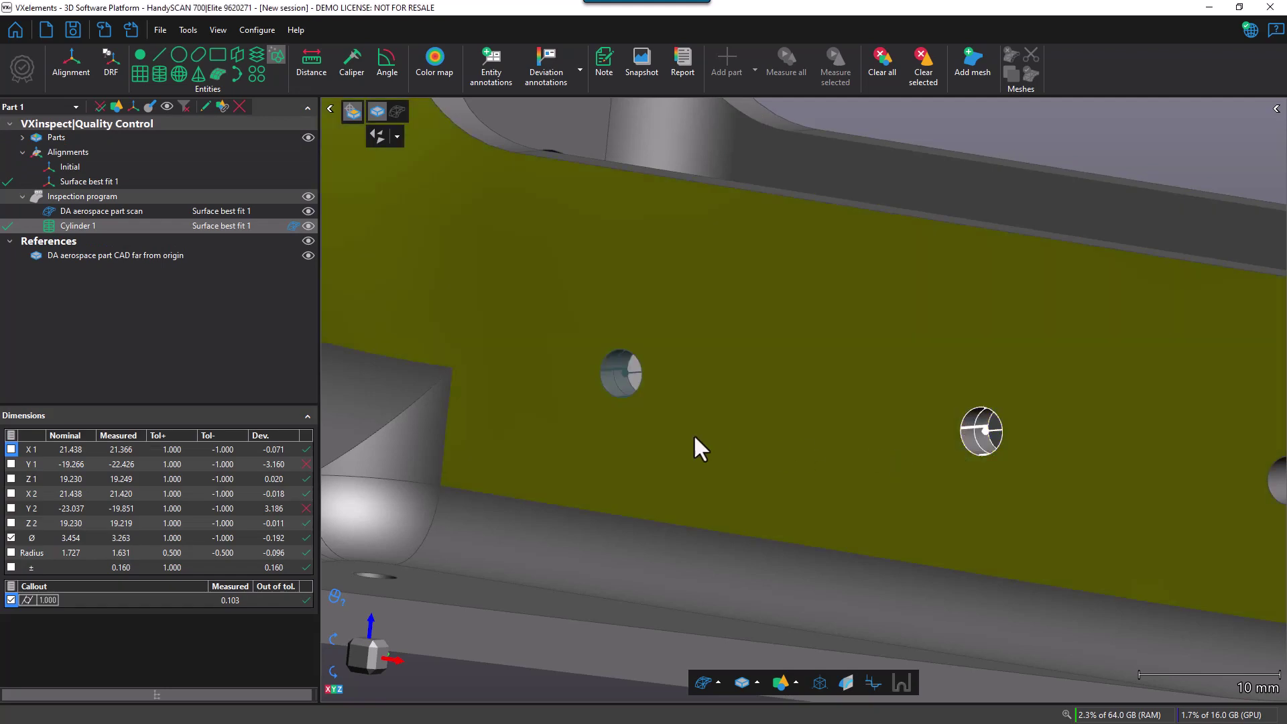
{"action": "left_click", "coordinate": [312, 67]}
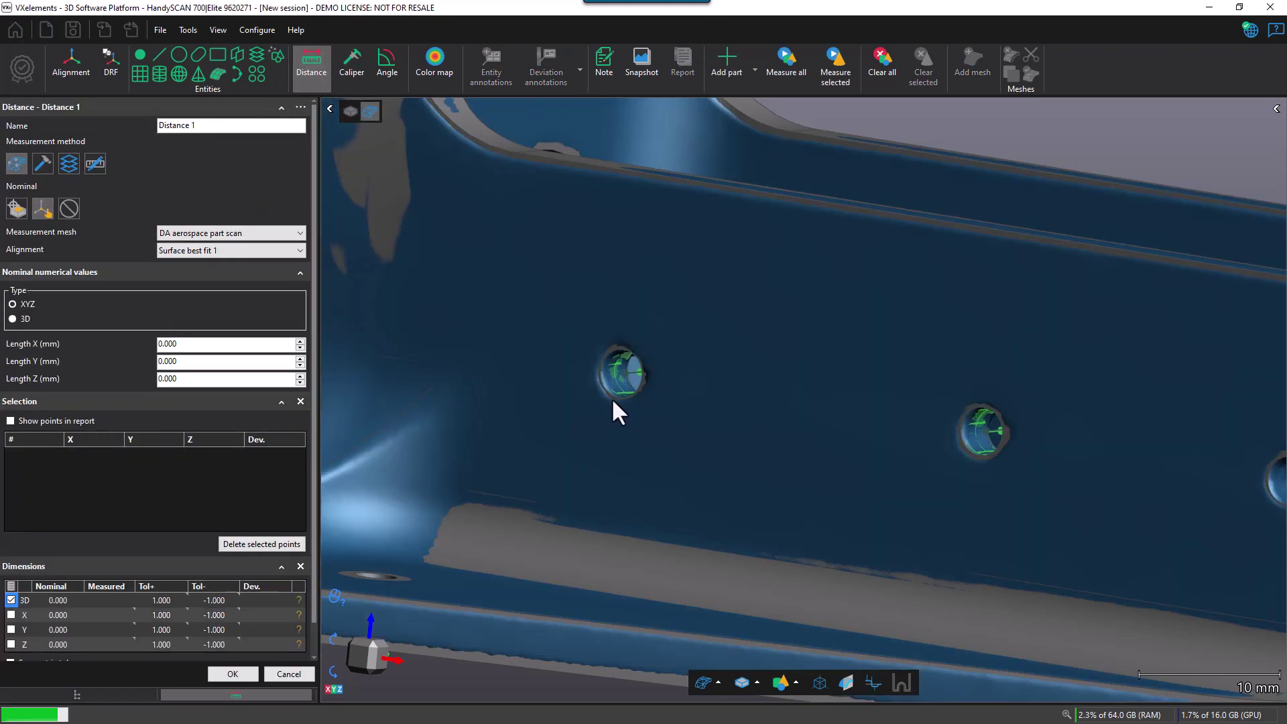
Measure the distance between the Cylinder 1 and Cylinder 2 centres (29.939 mm) and raise its label above the part
{"action": "left_click", "coordinate": [43, 163]}
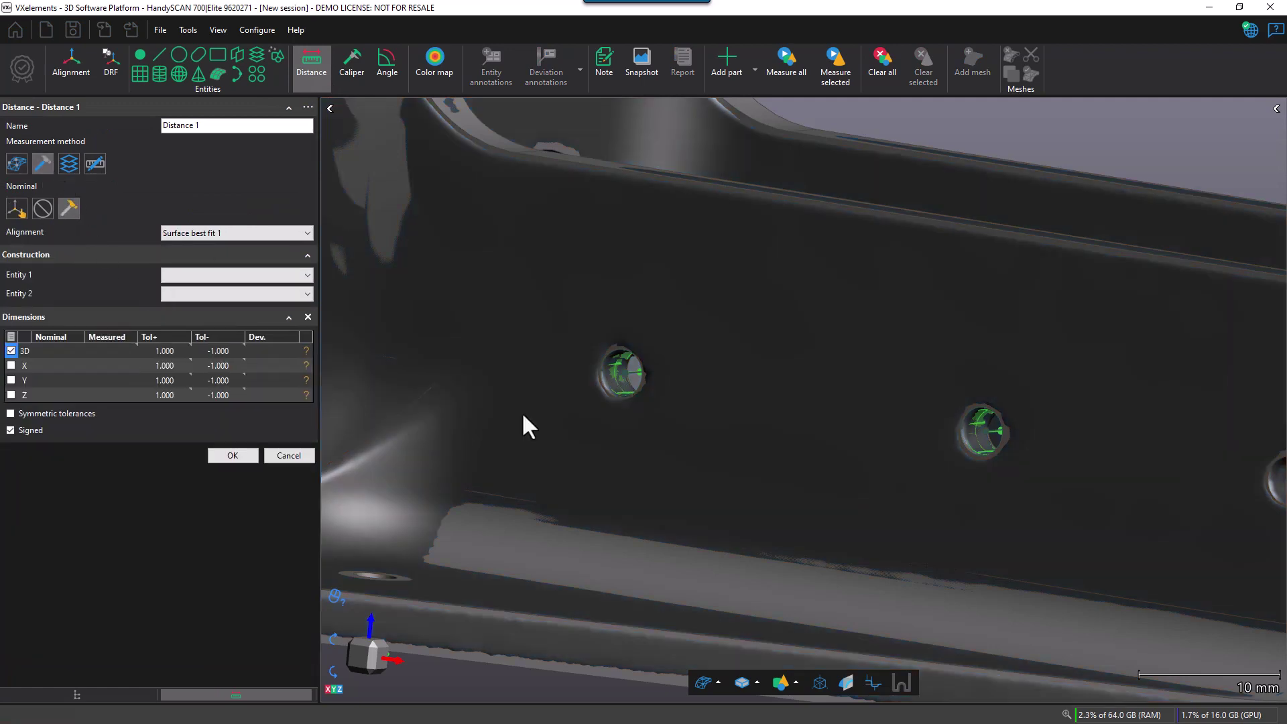
{"action": "left_click", "coordinate": [615, 383]}
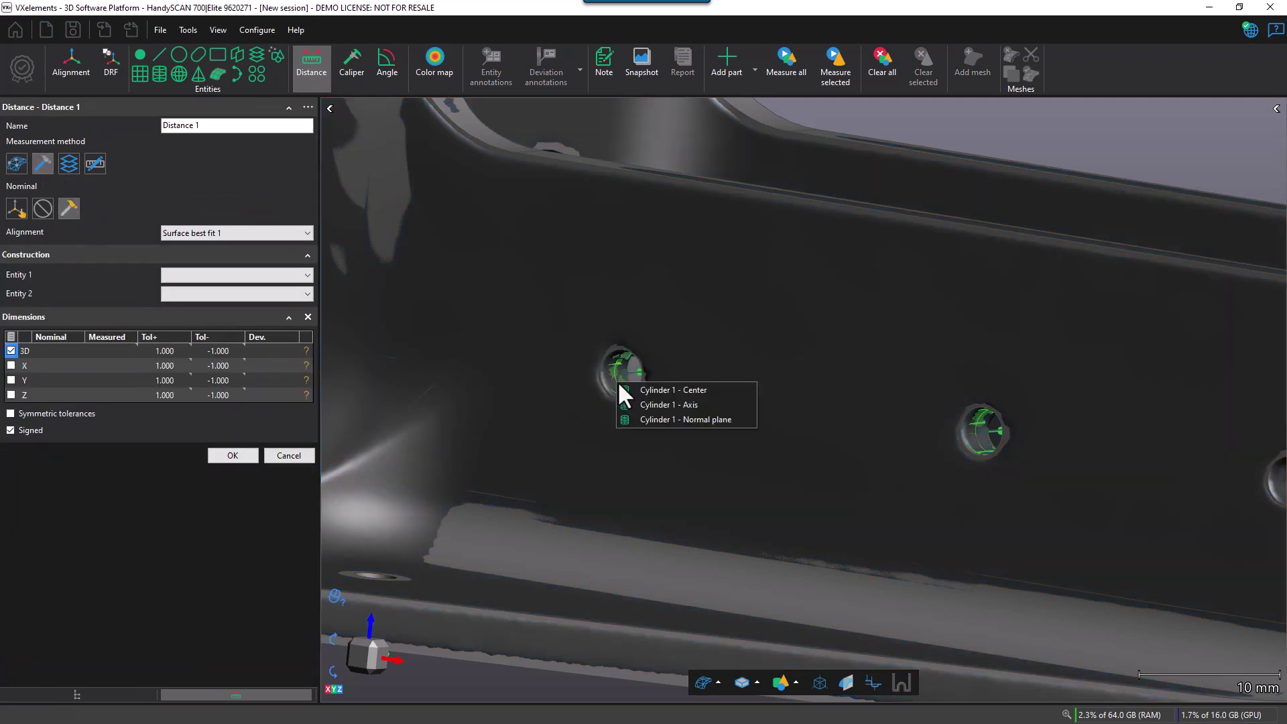
{"action": "left_click", "coordinate": [655, 389]}
{"action": "left_click", "coordinate": [984, 427]}
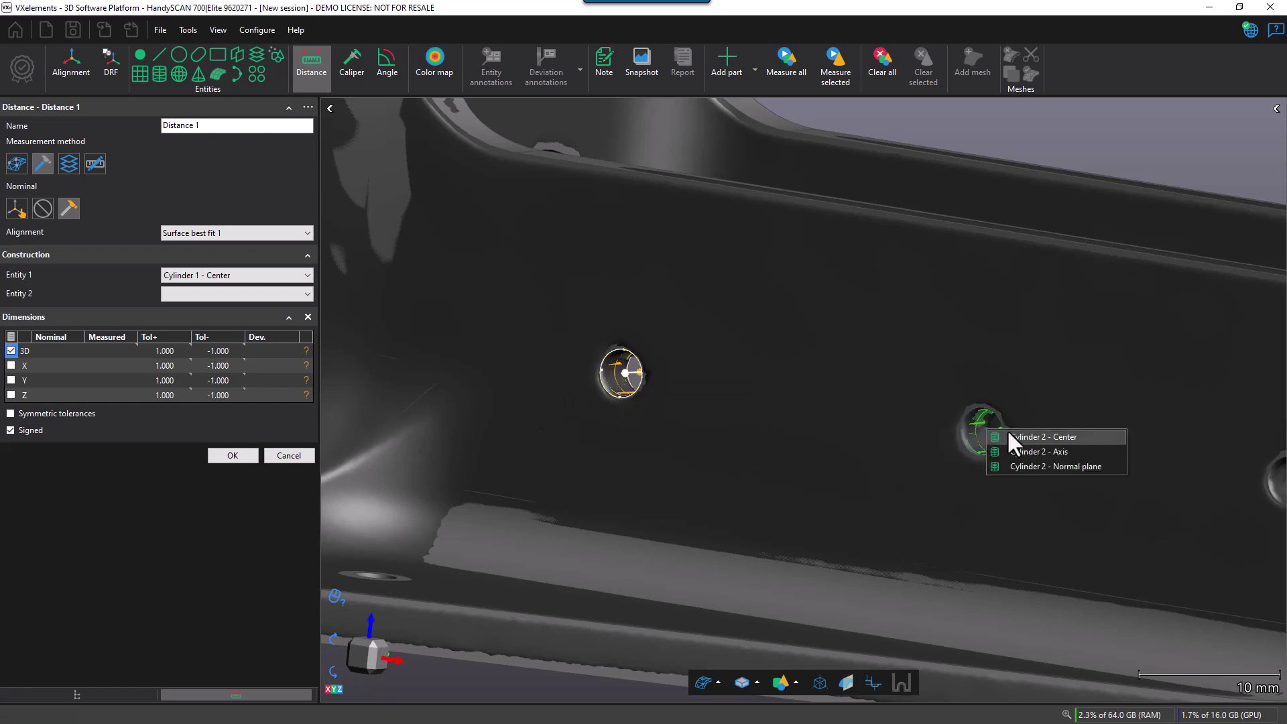
{"action": "left_click", "coordinate": [1023, 435]}
{"action": "scroll", "coordinate": [885, 414], "scroll_direction": "down", "scroll_amount": 3}
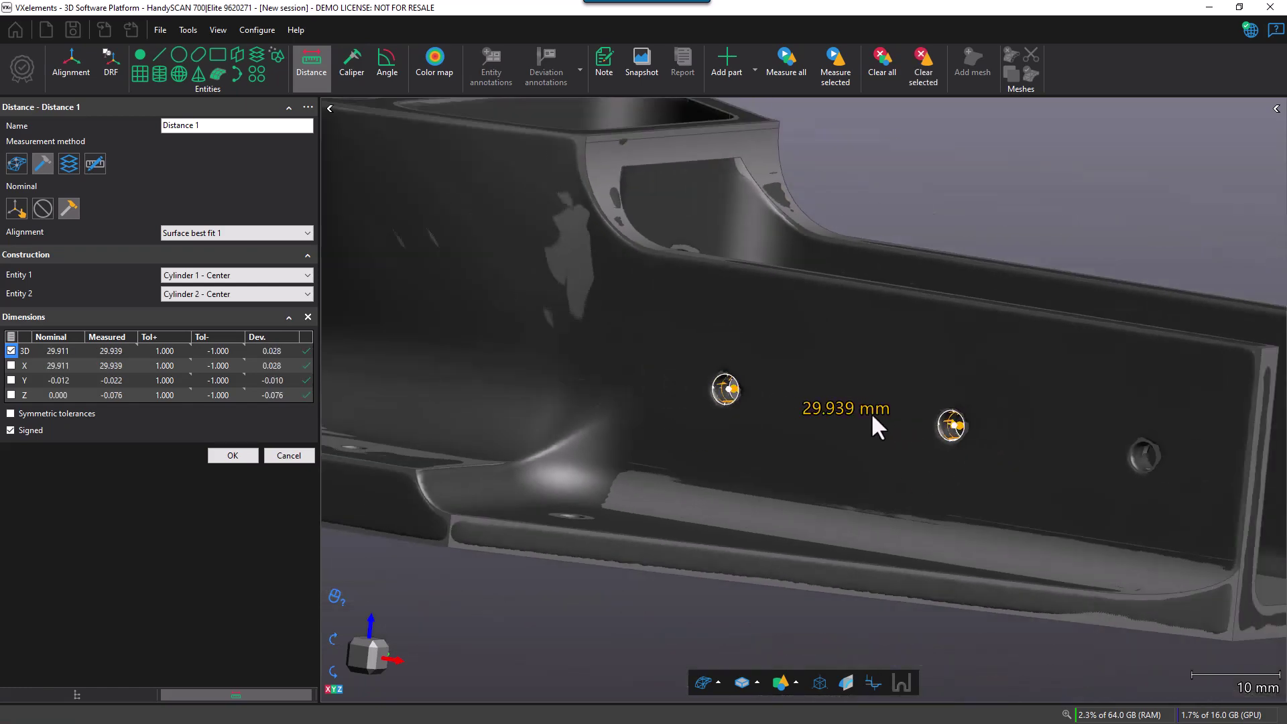
{"action": "left_click_drag", "start_coordinate": [867, 408], "coordinate": [861, 222]}
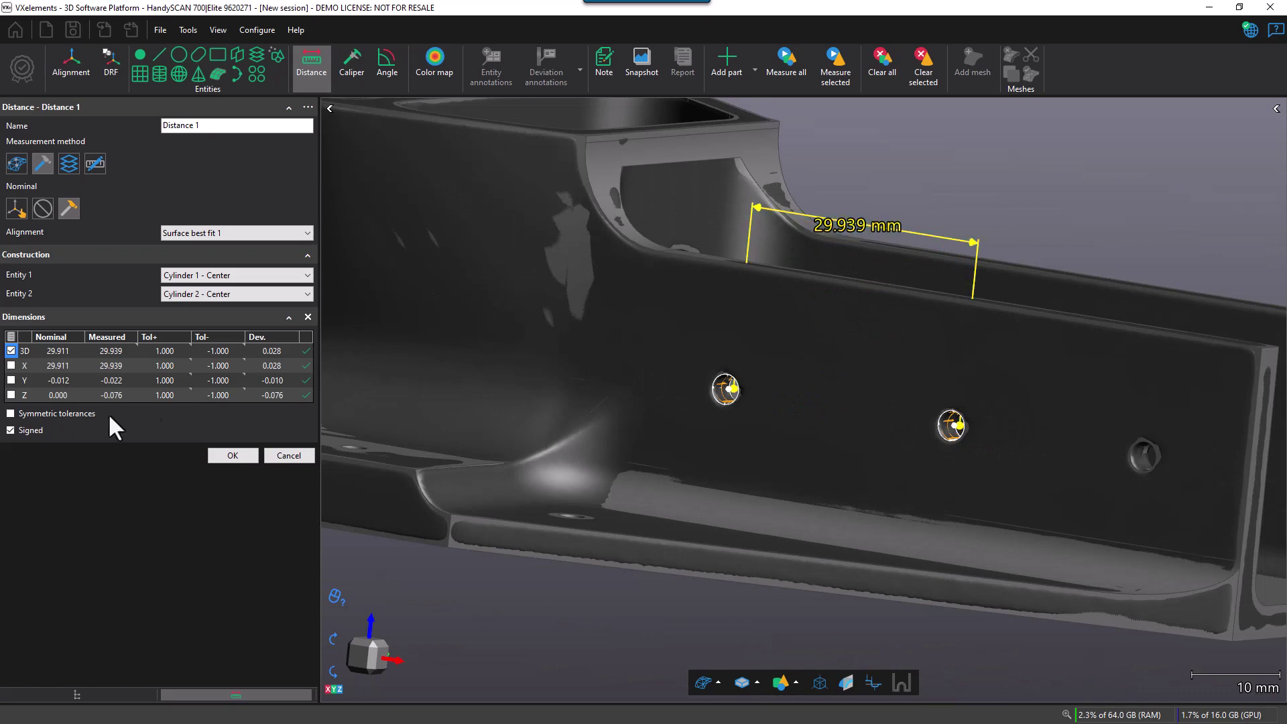
{"action": "mouse_move", "coordinate": [592, 462]}
{"action": "left_mouse_down"}
{"action": "mouse_move", "coordinate": [572, 465]}
{"action": "mouse_move", "coordinate": [594, 460]}
{"action": "mouse_move", "coordinate": [593, 477]}
{"action": "left_mouse_up"}
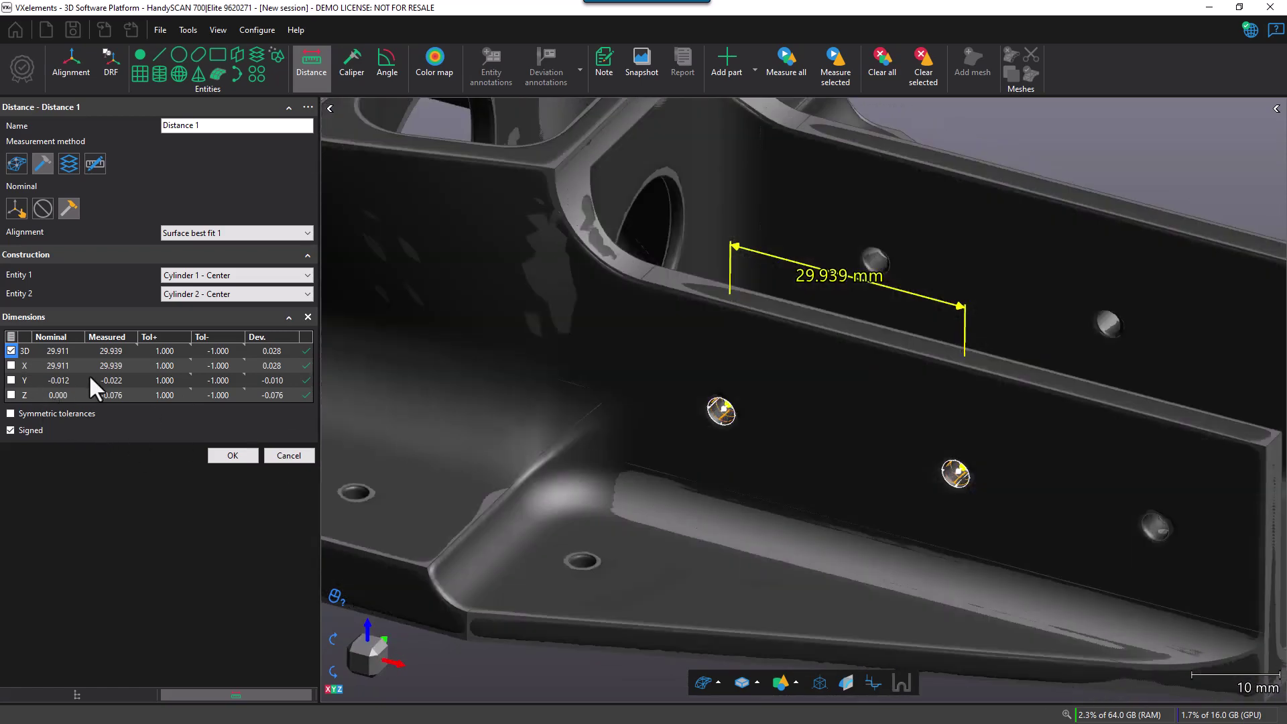
Switch Distance 1 from 3D to X-only, place its label above the holes in front view, and accept it
{"action": "left_click", "coordinate": [10, 351]}
{"action": "left_click", "coordinate": [10, 365]}
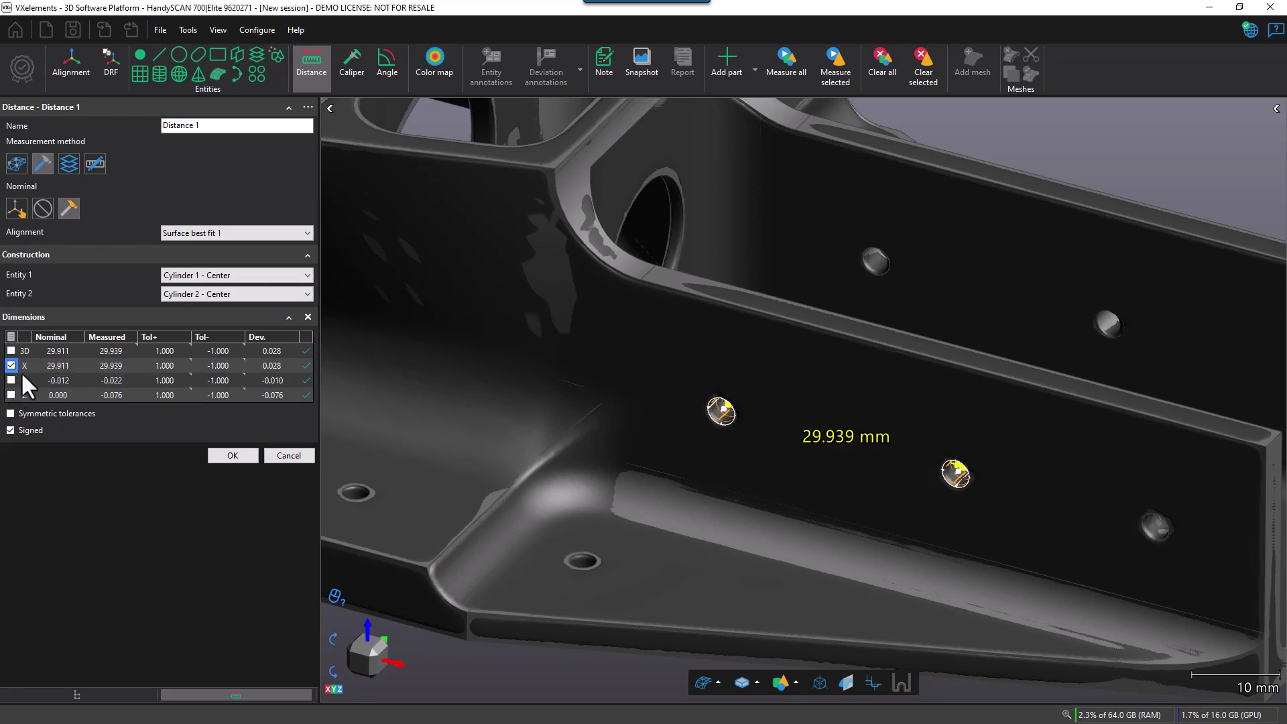
{"action": "left_click_drag", "start_coordinate": [828, 439], "coordinate": [833, 215]}
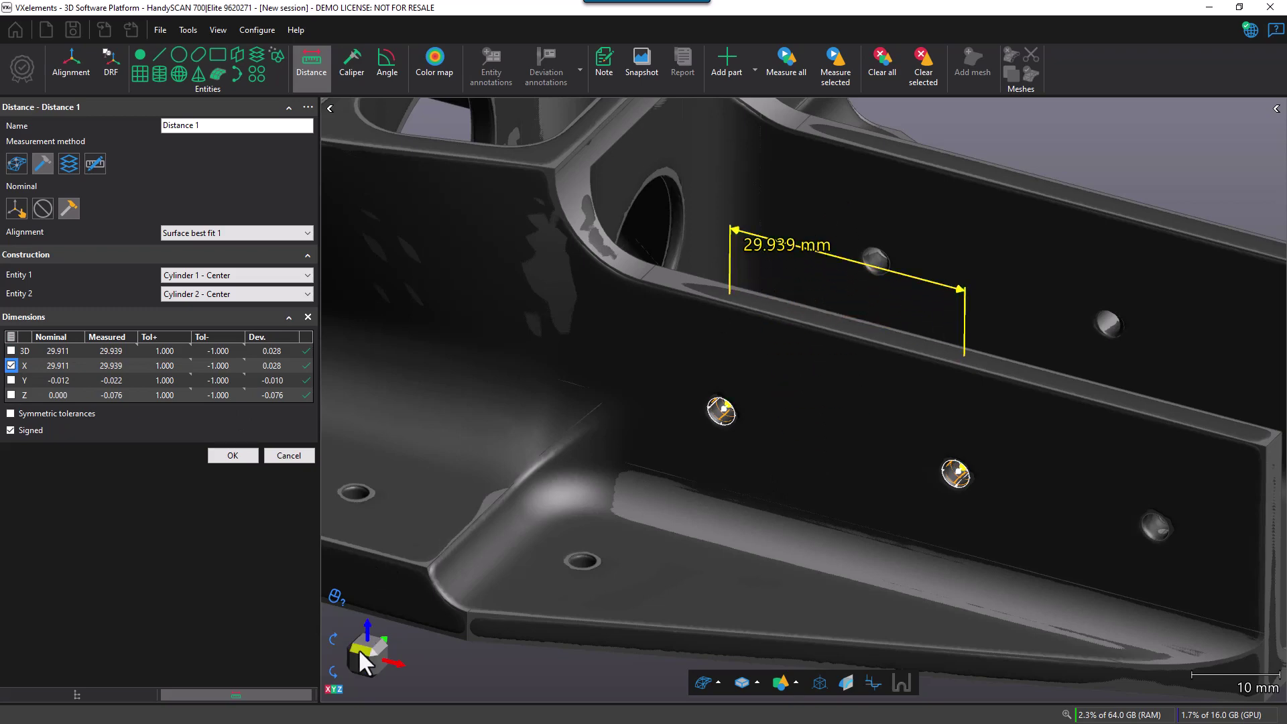
{"action": "left_click", "coordinate": [361, 659]}
{"action": "left_click_drag", "start_coordinate": [837, 360], "coordinate": [947, 316]}
{"action": "scroll", "coordinate": [976, 344], "scroll_direction": "up", "scroll_amount": 2}
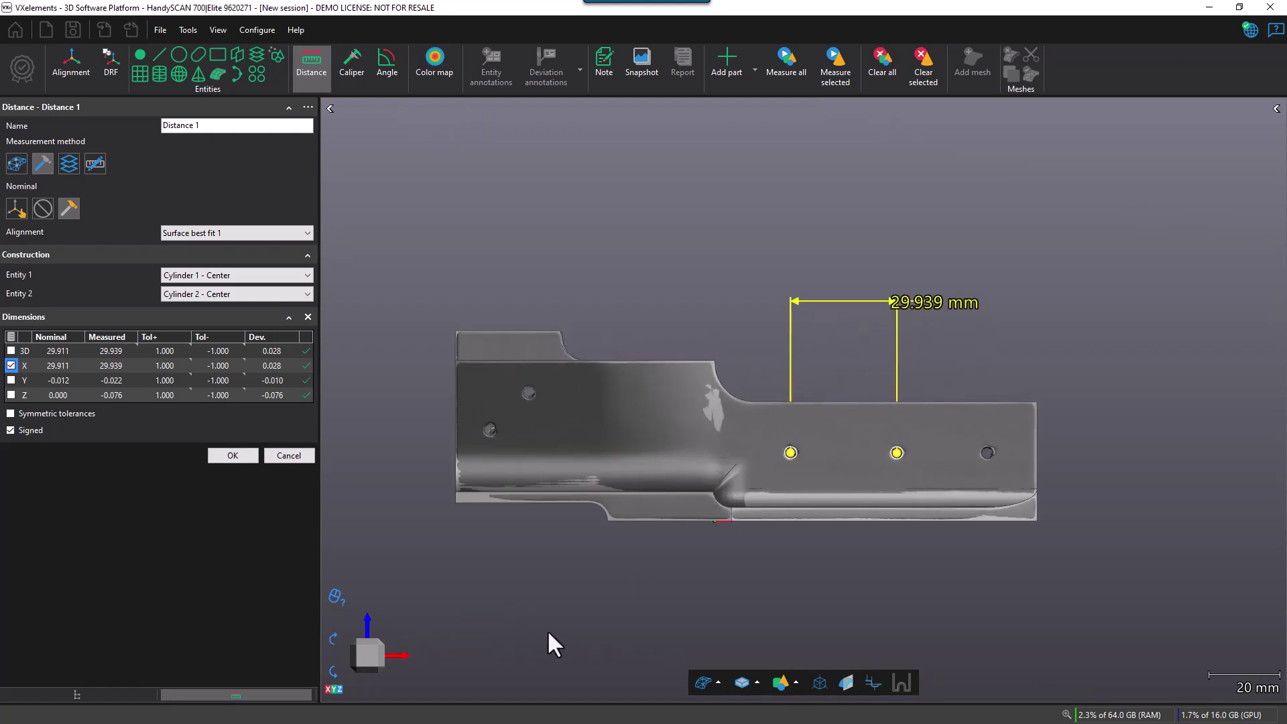
{"action": "left_click", "coordinate": [239, 458]}
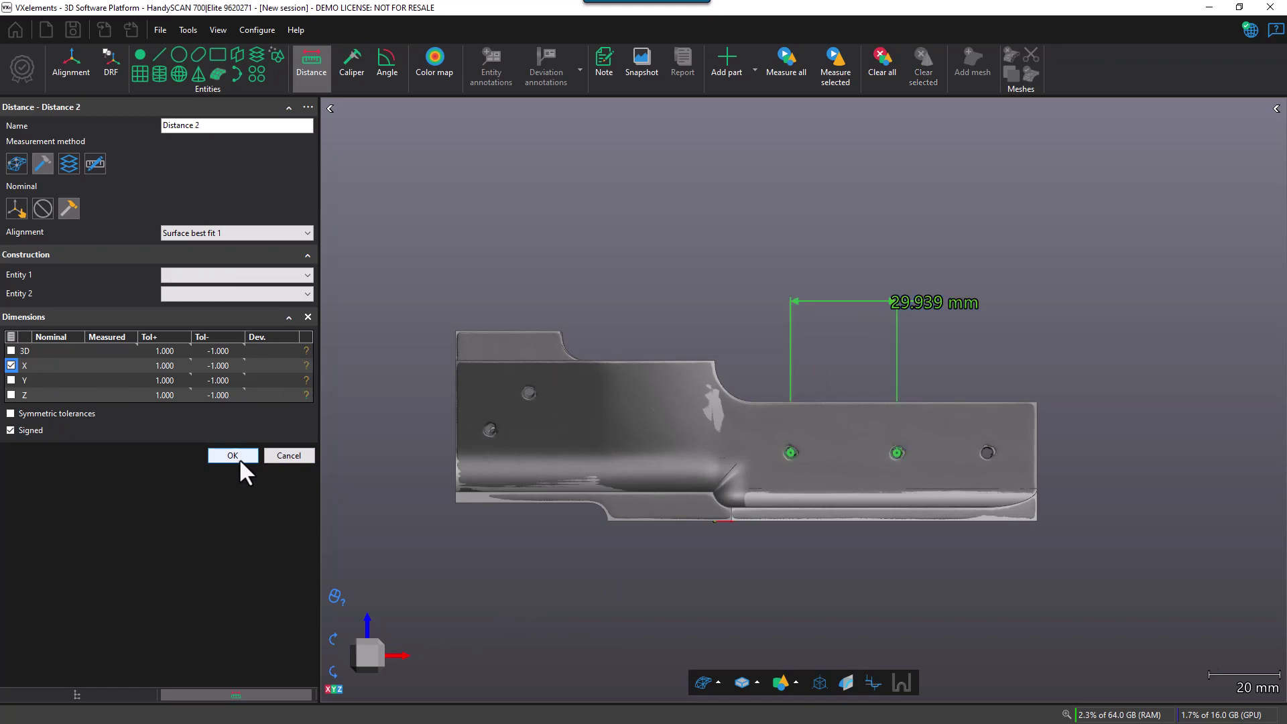
Cancel the empty Distance 2 measurement
{"action": "left_click", "coordinate": [304, 453]}
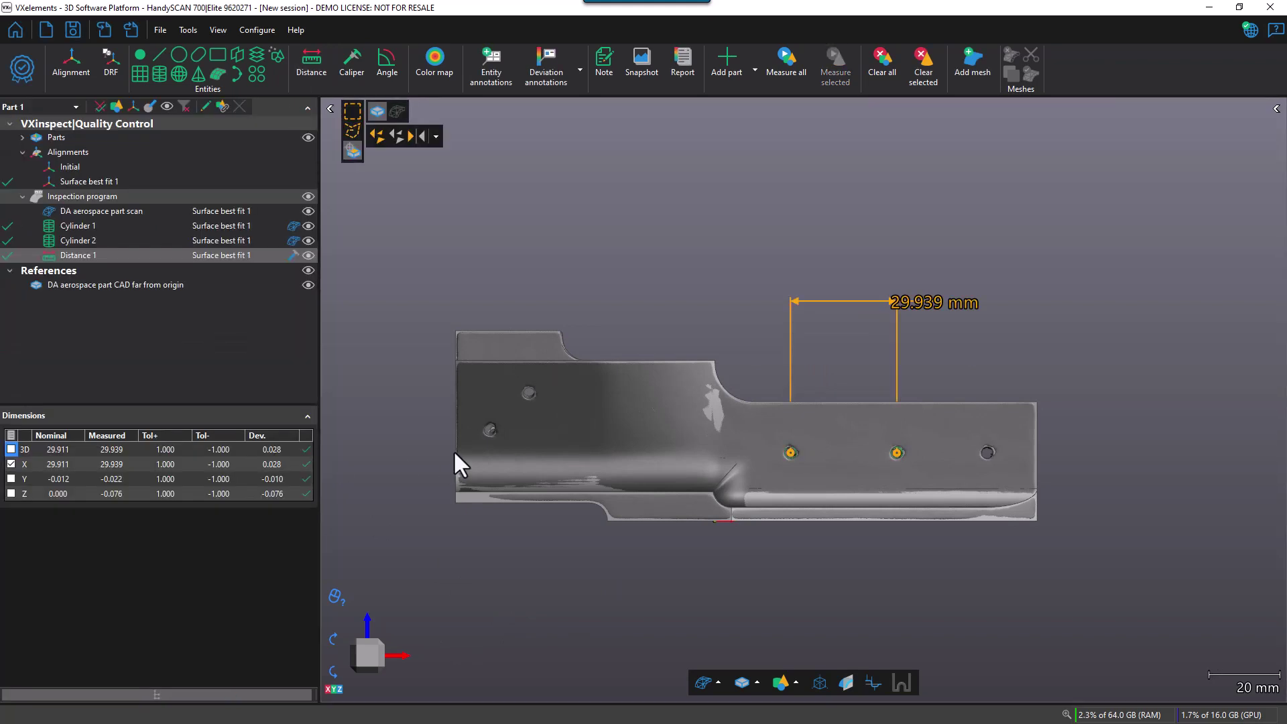